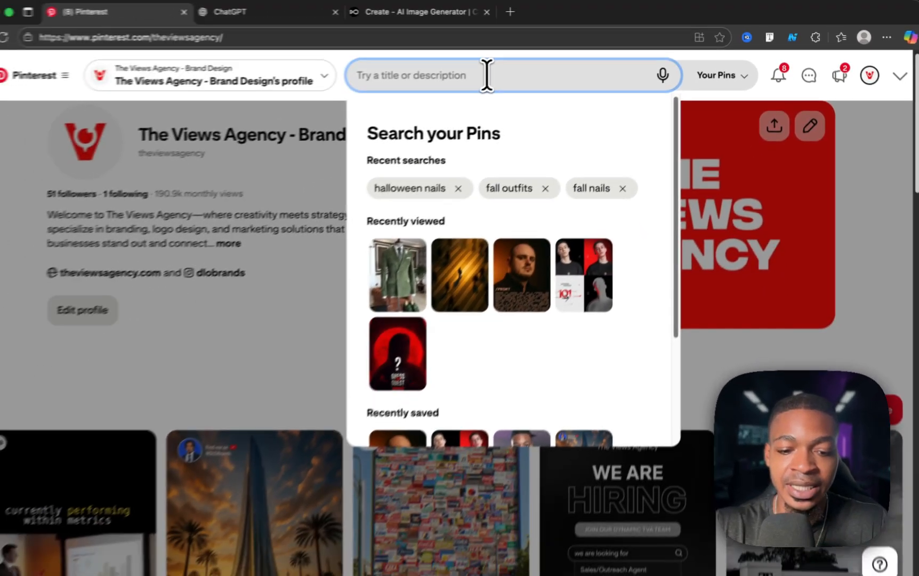
Search Pinterest for "youtube thumbnail" across all Pins instead of only the profile's own Pins
{"action": "type", "text": "yo"}
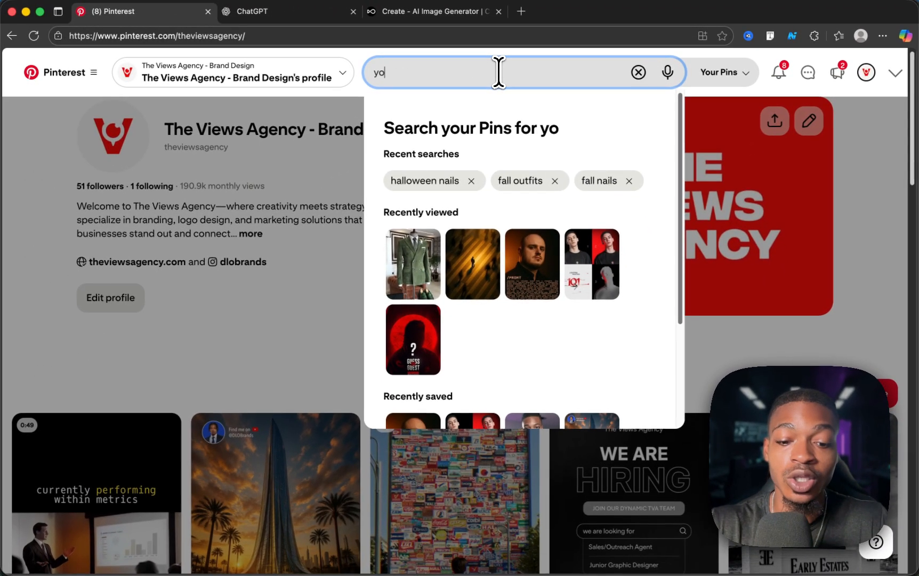
{"action": "type", "text": "utube thumbnail"}
{"action": "key", "text": "Return"}
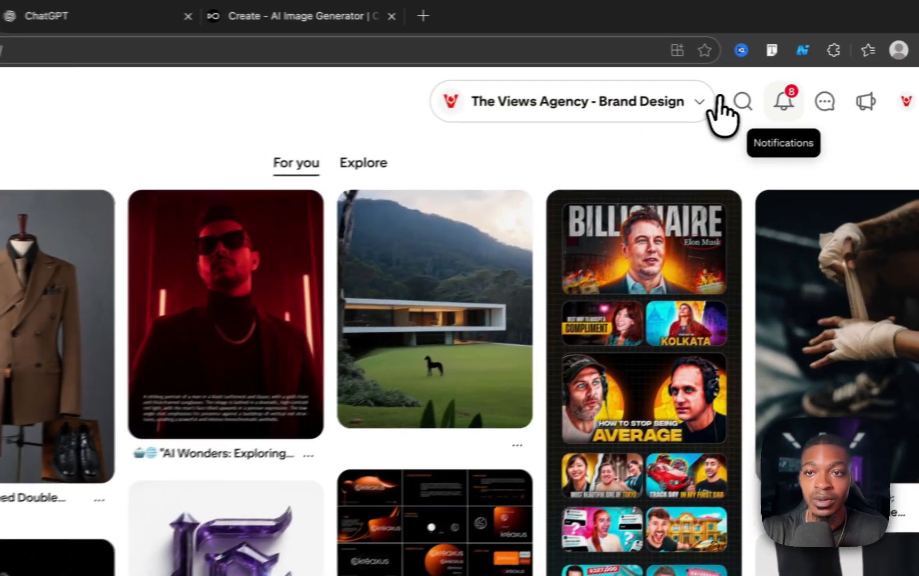
{"action": "left_click", "coordinate": [720, 102]}
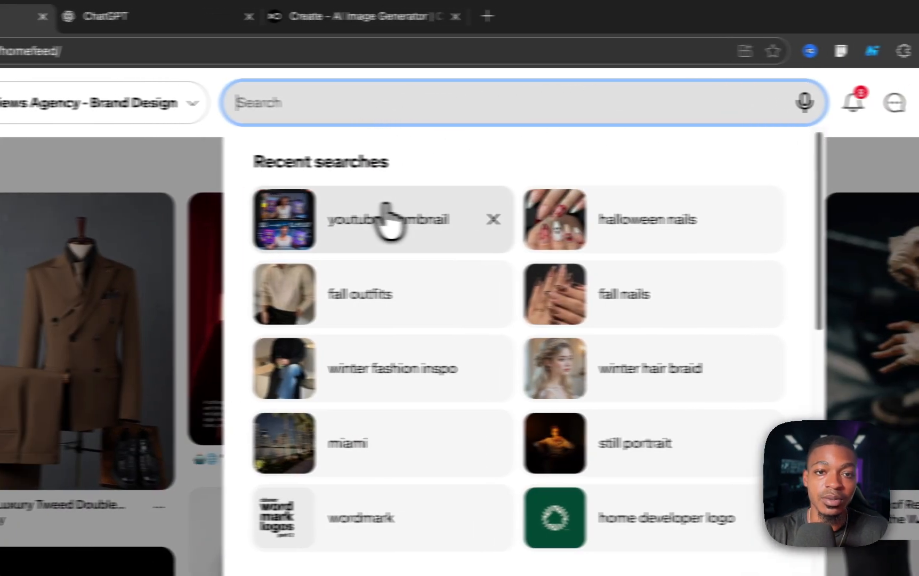
{"action": "left_click", "coordinate": [301, 218]}
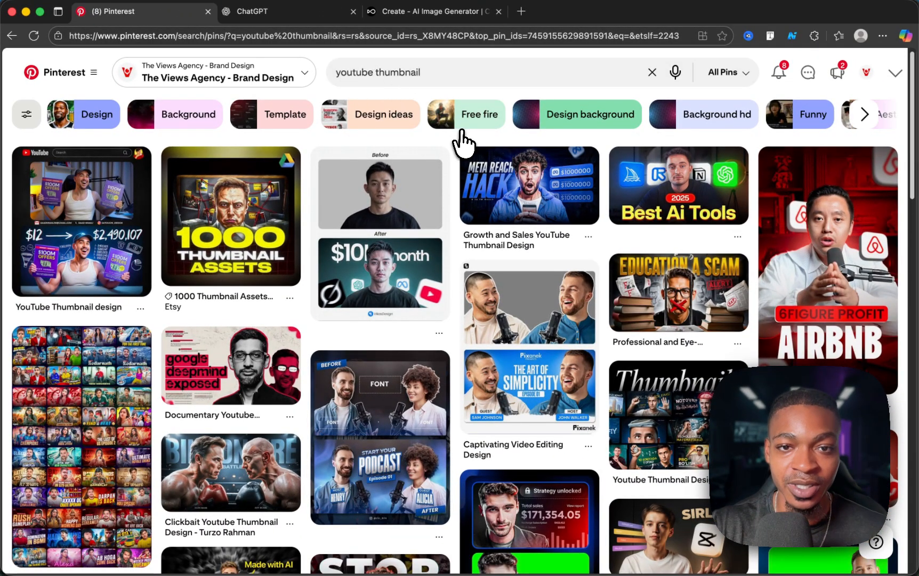
View the clickbait thumbnail Pin with the two boxers up close and return to the search results
{"action": "scroll", "coordinate": [456, 152], "scroll_direction": "down", "scroll_amount": 3}
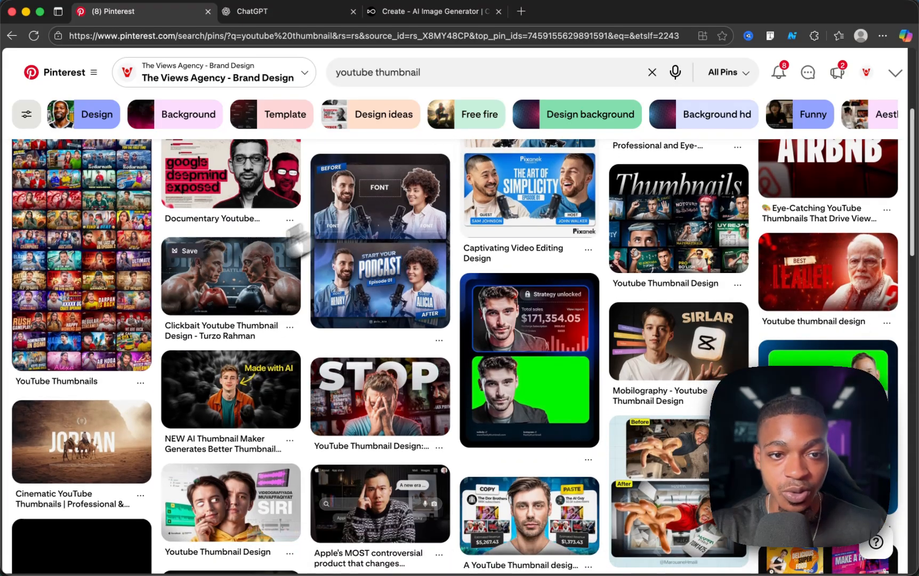
{"action": "left_click", "coordinate": [216, 286]}
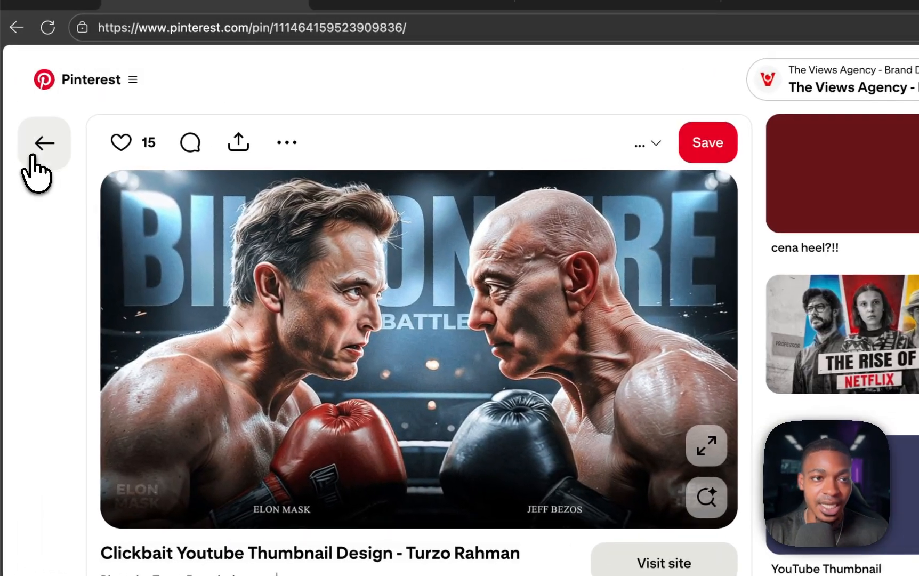
{"action": "left_click", "coordinate": [40, 150]}
Examine the Custom Thumbnails & Banners Pin, especially its AI comparison thumbnail, and return to the search results
{"action": "scroll", "coordinate": [421, 363], "scroll_direction": "down", "scroll_amount": 5}
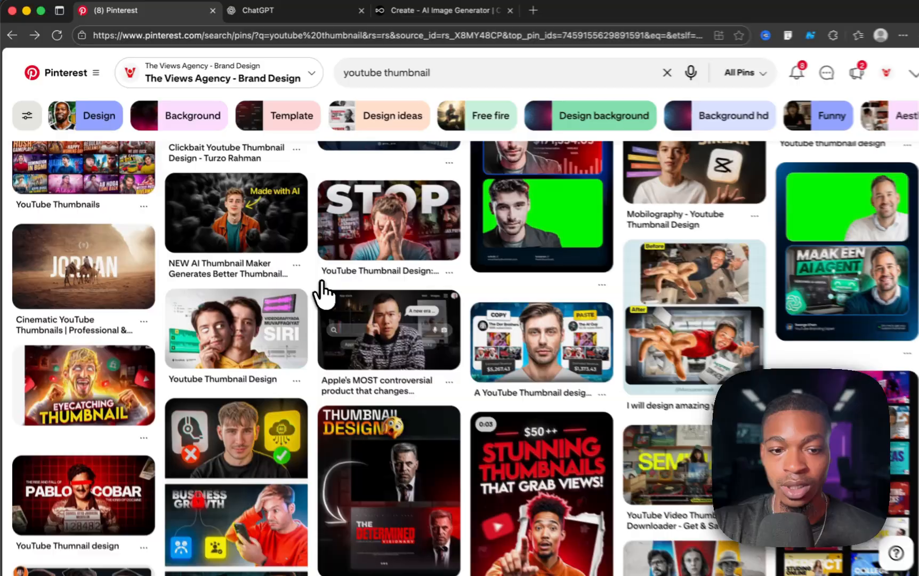
{"action": "scroll", "coordinate": [448, 384], "scroll_direction": "down", "scroll_amount": 4}
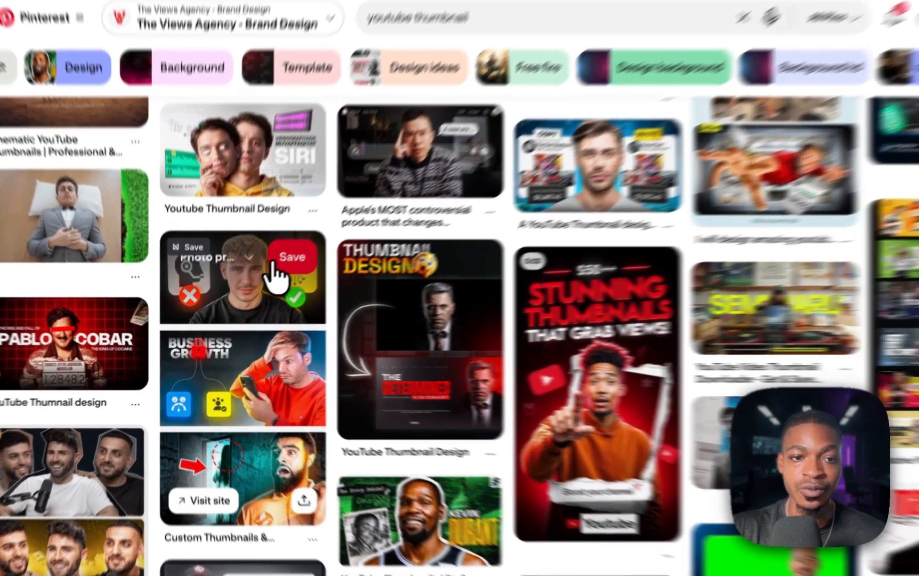
{"action": "left_click", "coordinate": [266, 275]}
{"action": "left_click", "coordinate": [251, 285]}
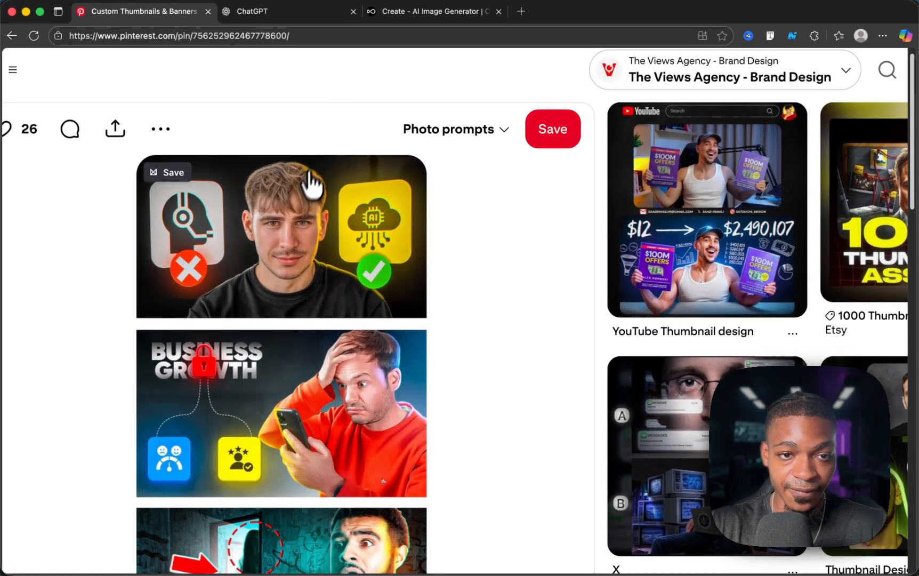
{"action": "scroll", "coordinate": [306, 192], "scroll_direction": "up", "scroll_amount": 5}
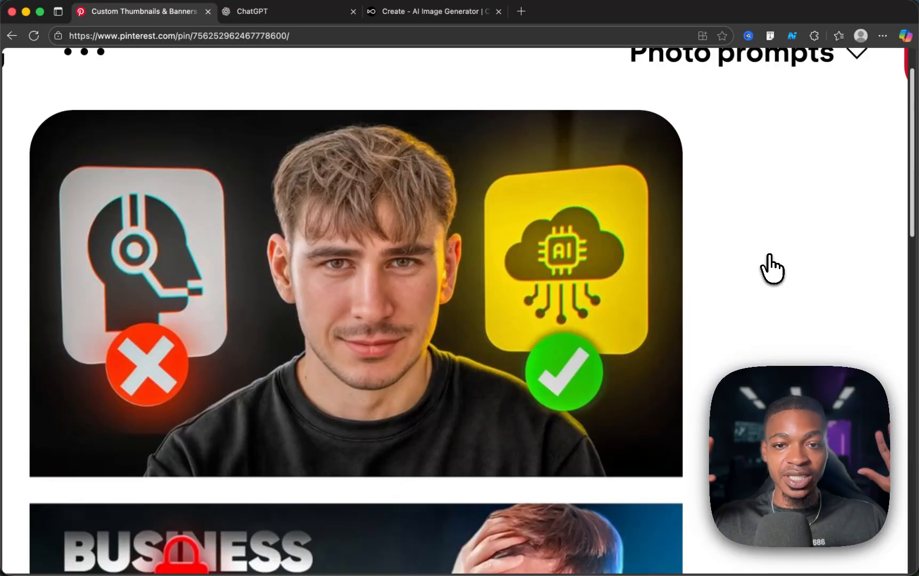
{"action": "scroll", "coordinate": [771, 269], "scroll_direction": "down", "scroll_amount": 5}
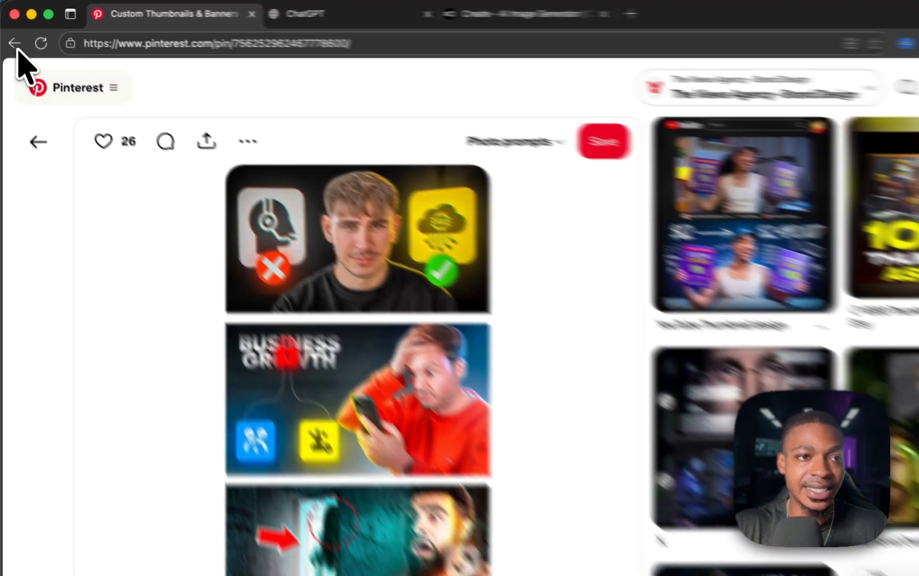
{"action": "left_click", "coordinate": [12, 35]}
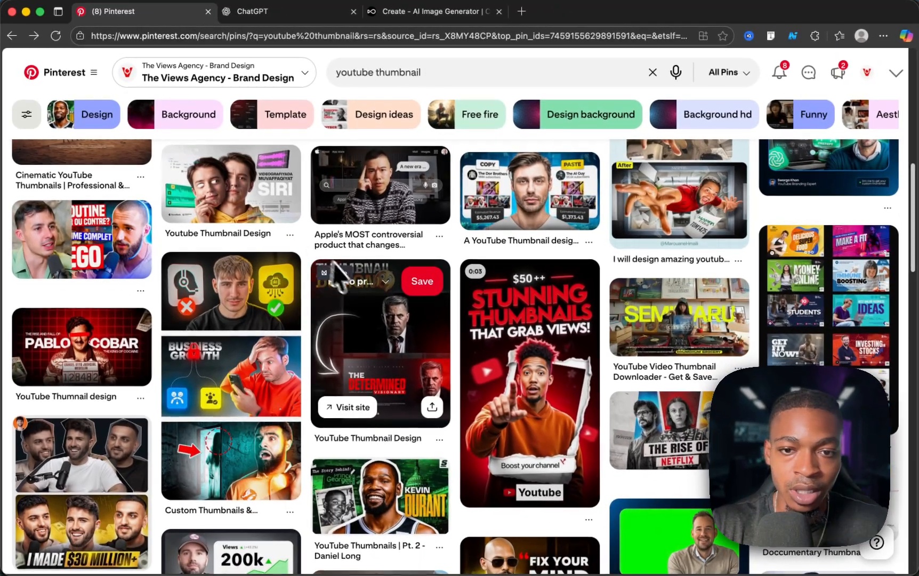
Find the red "EXPOSED" Finance Thumbnails Projects Pin in the results and copy its image
{"action": "scroll", "coordinate": [319, 365], "scroll_direction": "down", "scroll_amount": 7}
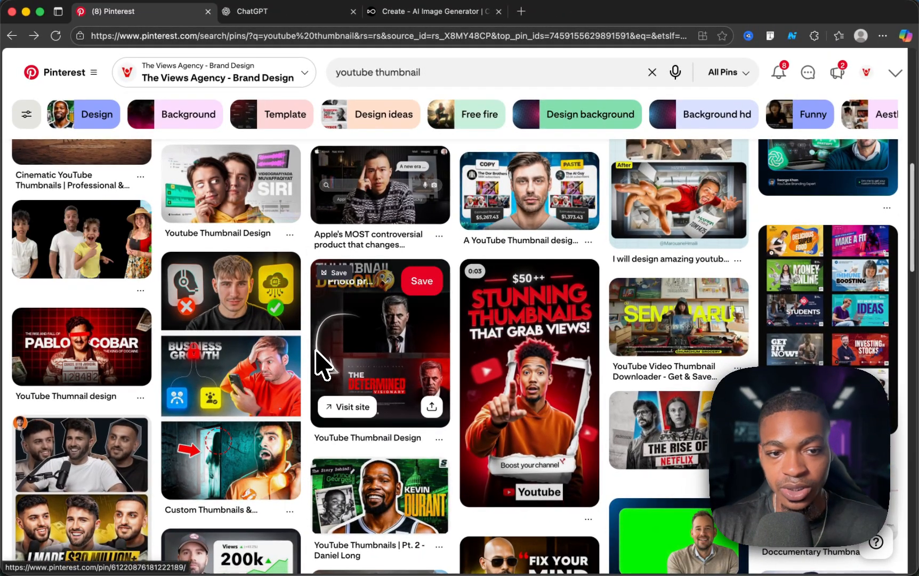
{"action": "scroll", "coordinate": [319, 365], "scroll_direction": "down", "scroll_amount": 1}
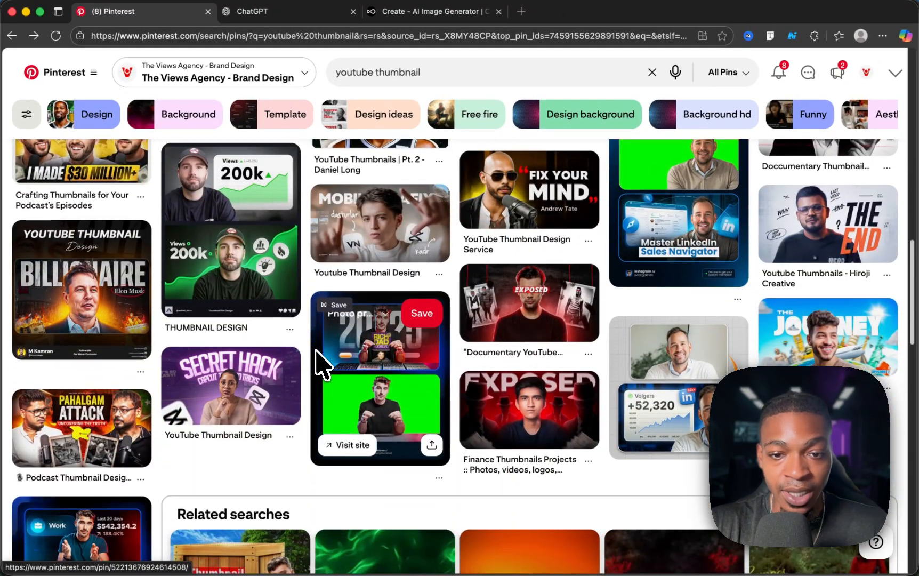
{"action": "left_click", "coordinate": [505, 422]}
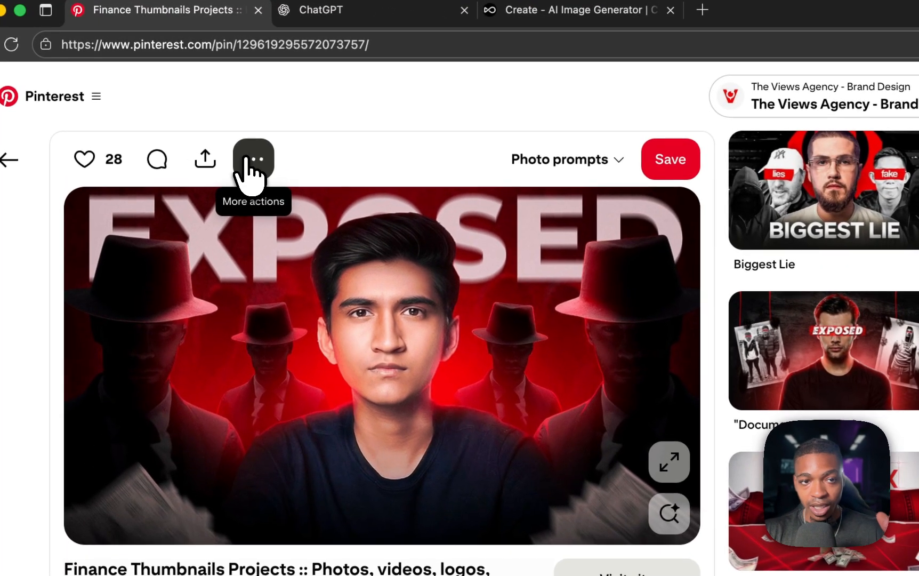
{"action": "left_click", "coordinate": [204, 116]}
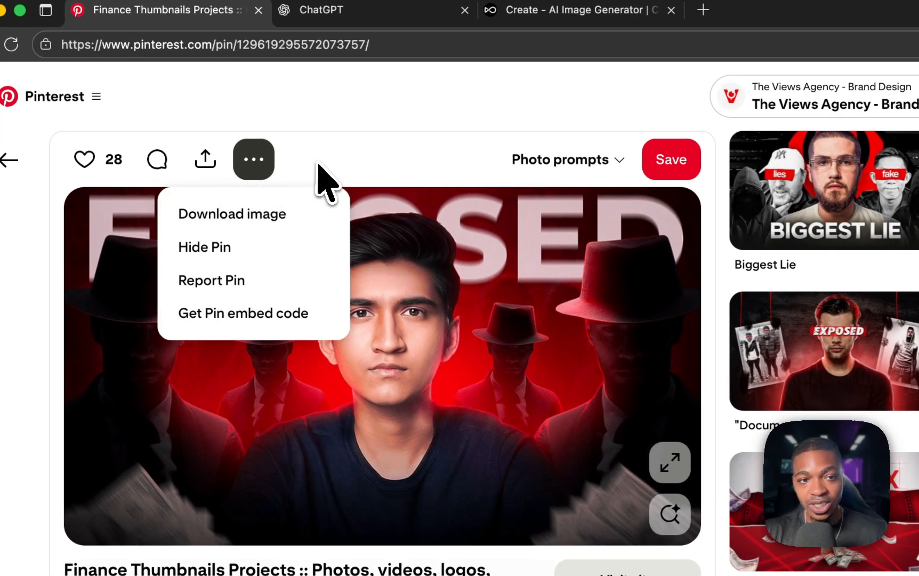
{"action": "left_click", "coordinate": [339, 215]}
{"action": "right_click", "coordinate": [397, 331]}
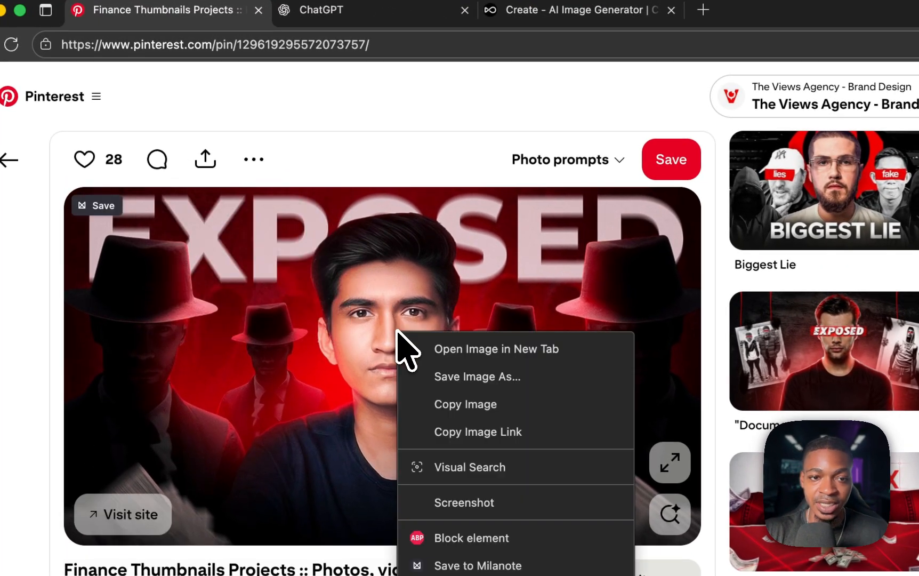
{"action": "left_click", "coordinate": [457, 405]}
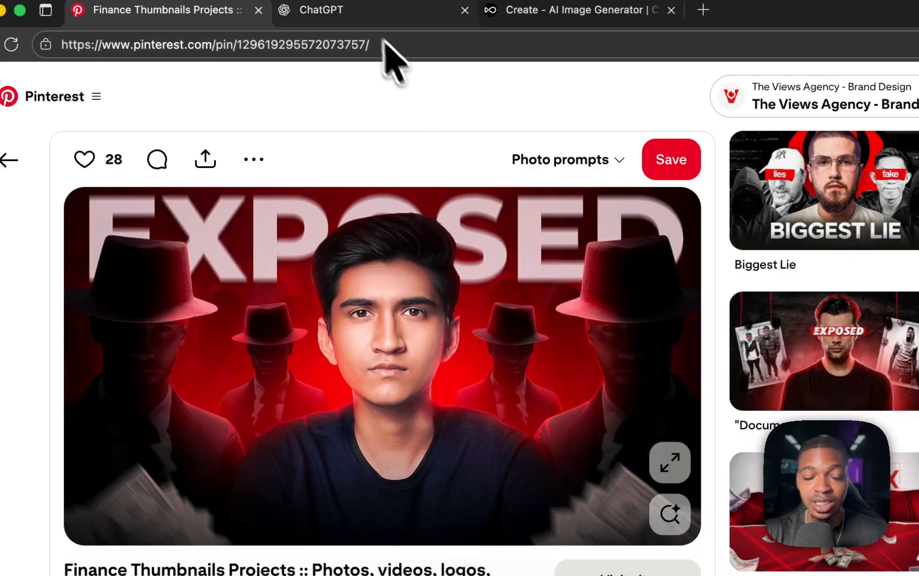
{"action": "left_click", "coordinate": [362, 16]}
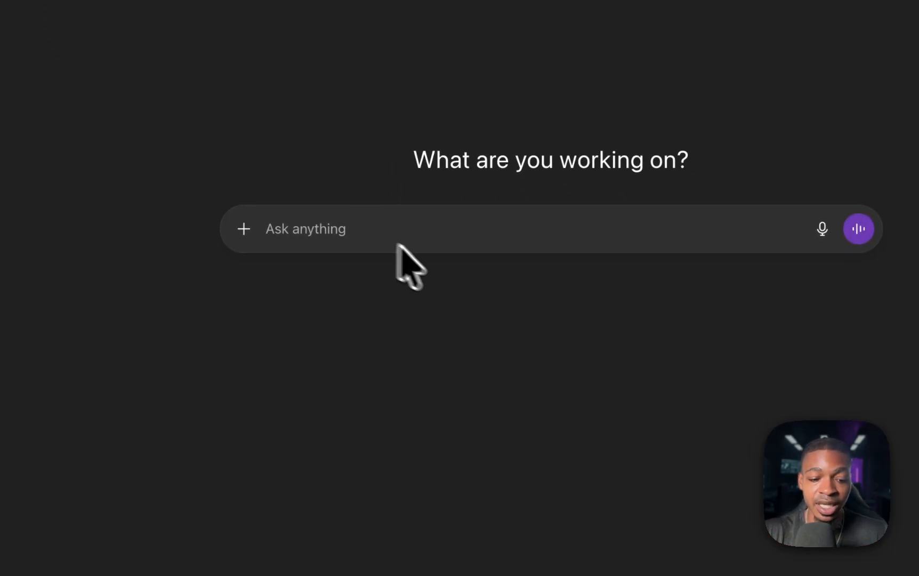
{"action": "key", "text": "super+v"}
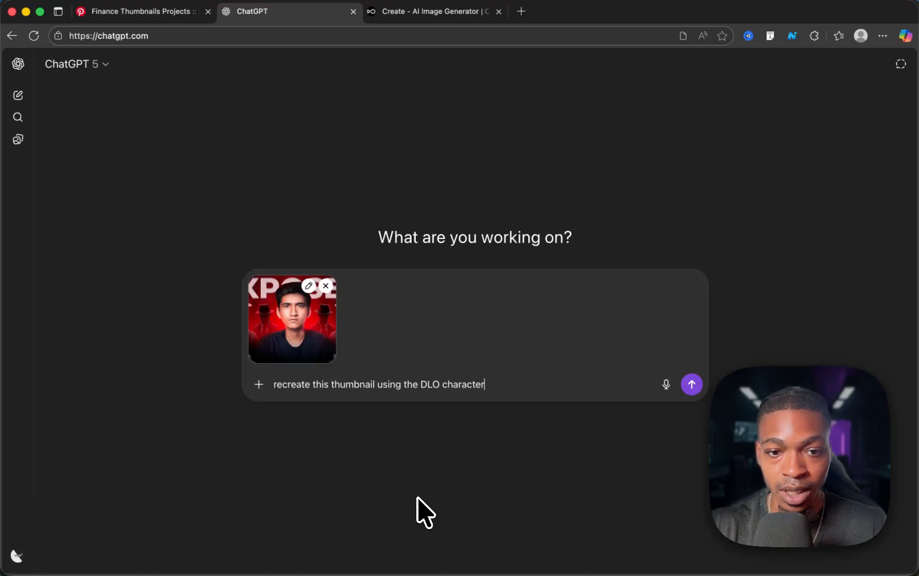
{"action": "left_click", "coordinate": [420, 384]}
{"action": "type", "text": "@"}
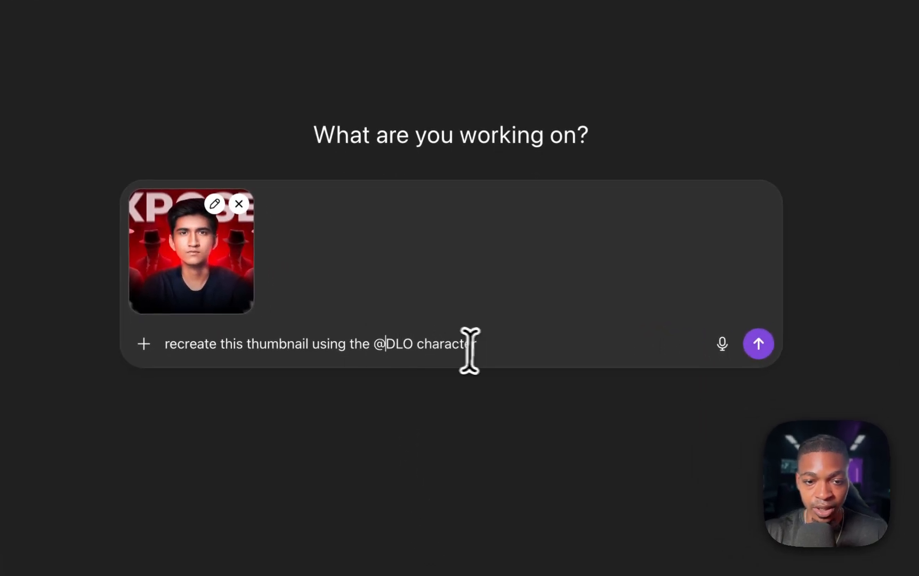
{"action": "left_click", "coordinate": [482, 352]}
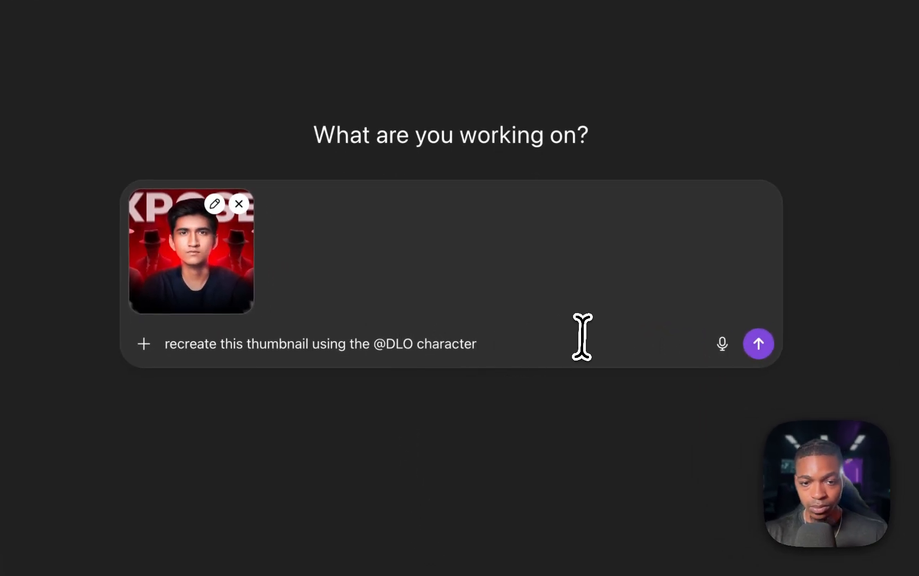
{"action": "key", "text": "Return"}
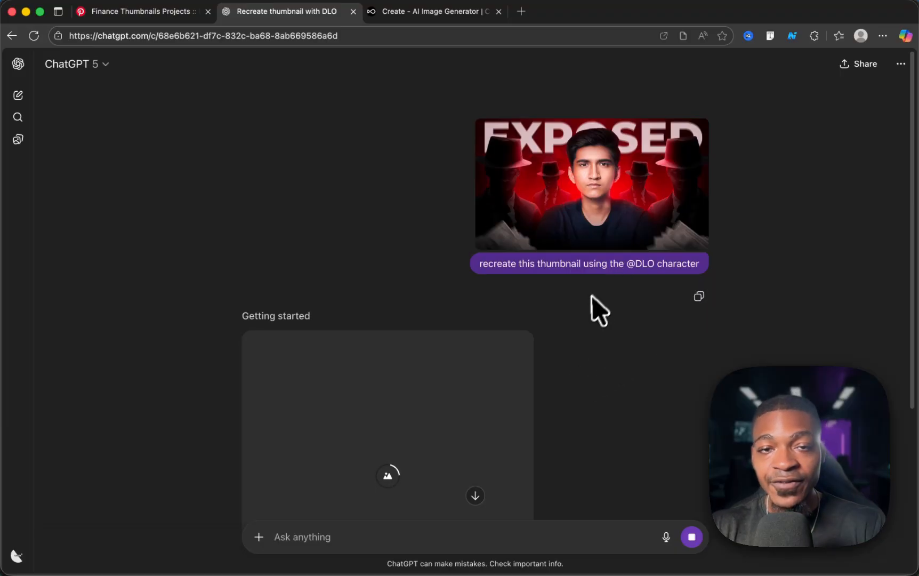
Back in Pinterest, browse the related thumbnail designs below the "EXPOSED" Pin for more style ideas
{"action": "left_click", "coordinate": [184, 11]}
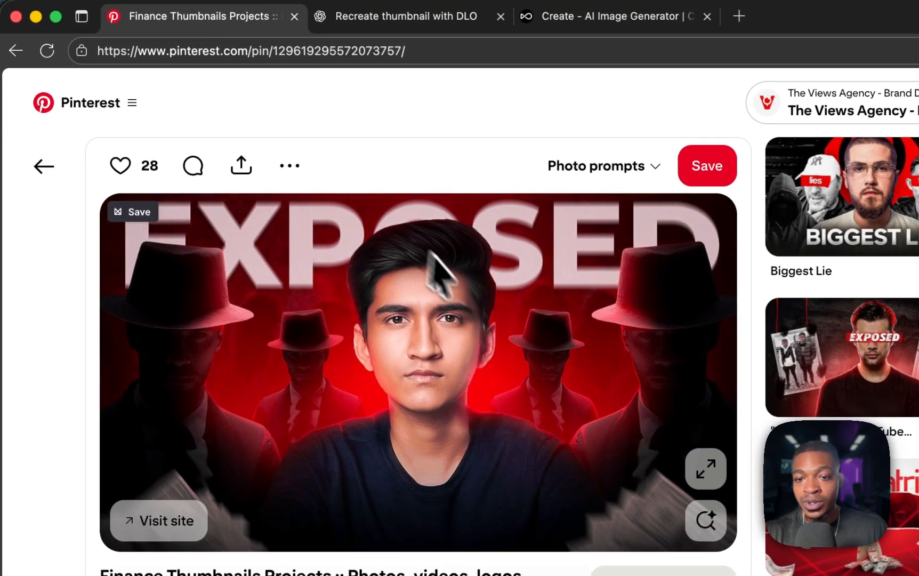
{"action": "scroll", "coordinate": [463, 288], "scroll_direction": "down", "scroll_amount": 5}
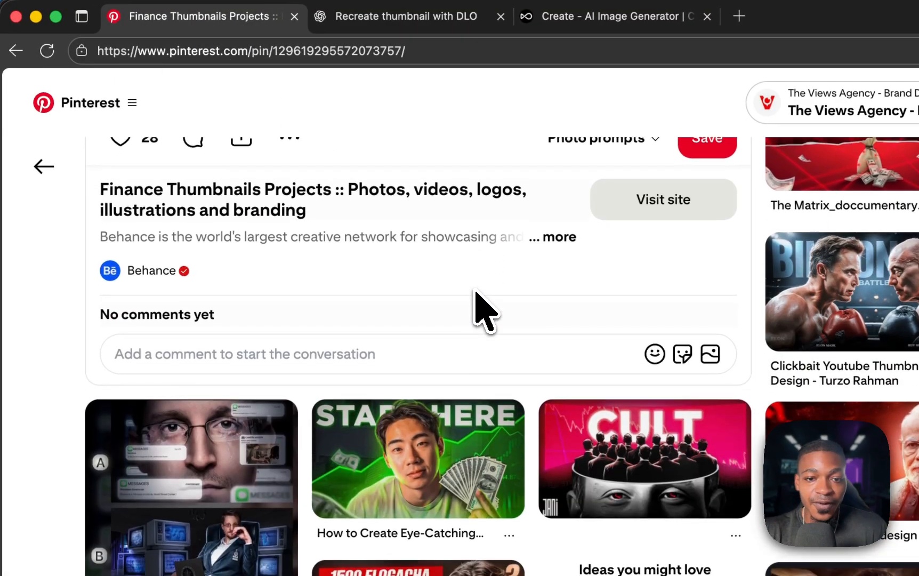
{"action": "scroll", "coordinate": [483, 311], "scroll_direction": "down", "scroll_amount": 3}
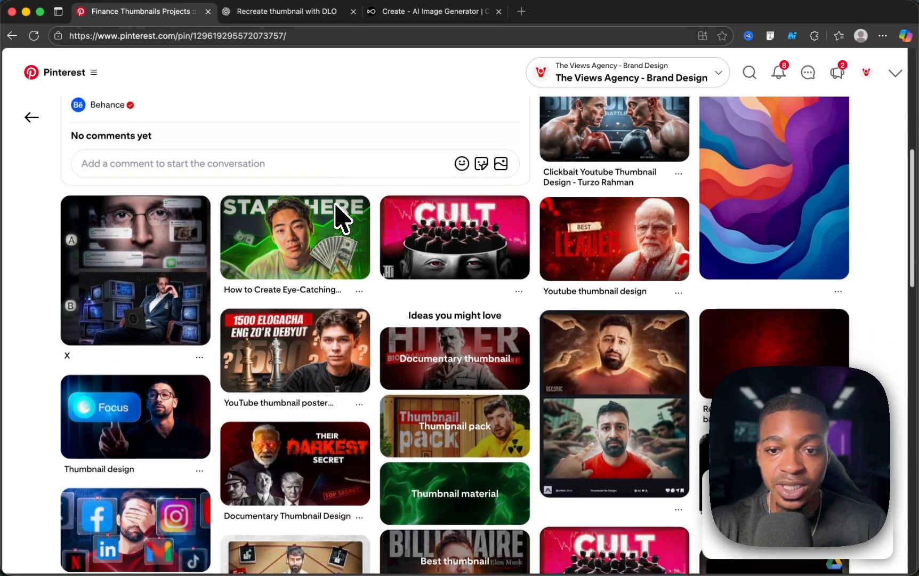
{"action": "scroll", "coordinate": [340, 219], "scroll_direction": "down", "scroll_amount": 2}
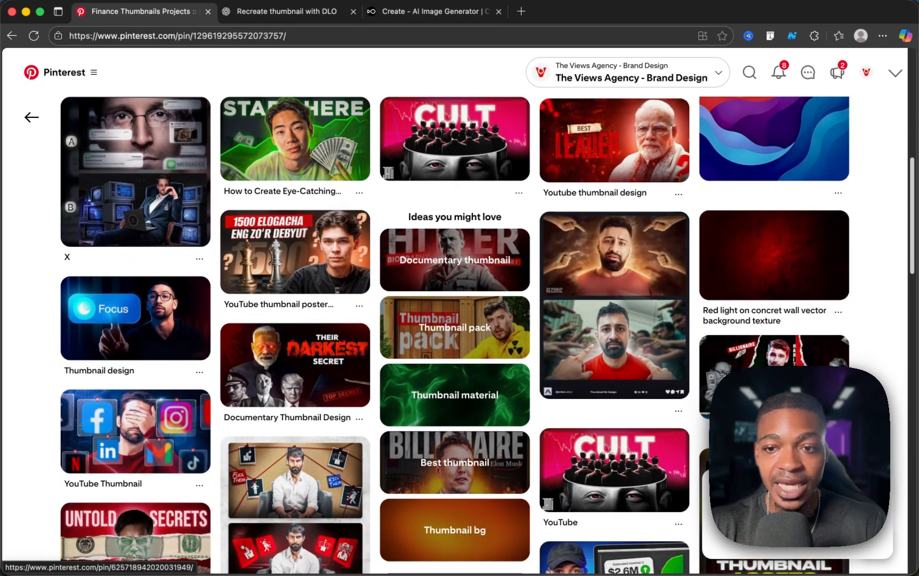
{"action": "scroll", "coordinate": [889, 312], "scroll_direction": "down", "scroll_amount": 3}
{"action": "scroll", "coordinate": [888, 311], "scroll_direction": "down", "scroll_amount": 2}
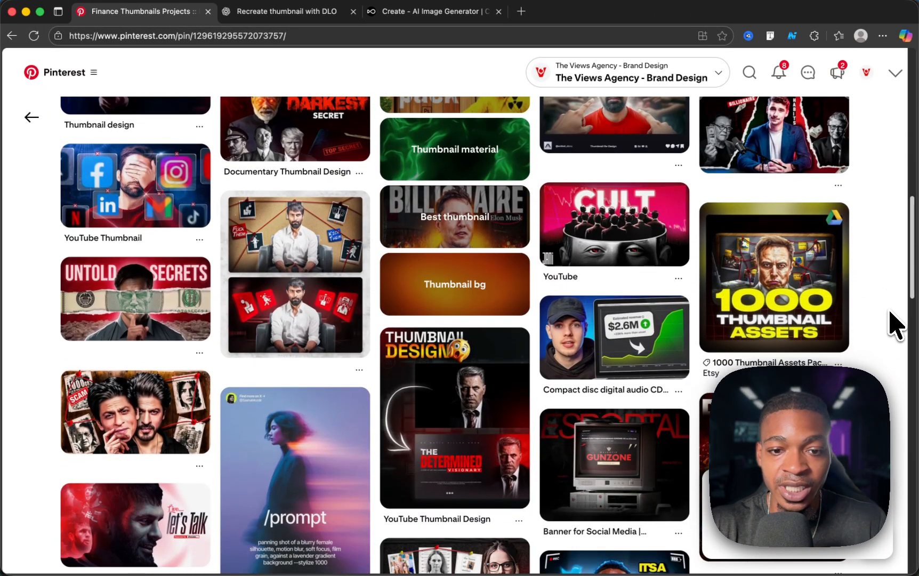
{"action": "scroll", "coordinate": [895, 325], "scroll_direction": "down", "scroll_amount": 1}
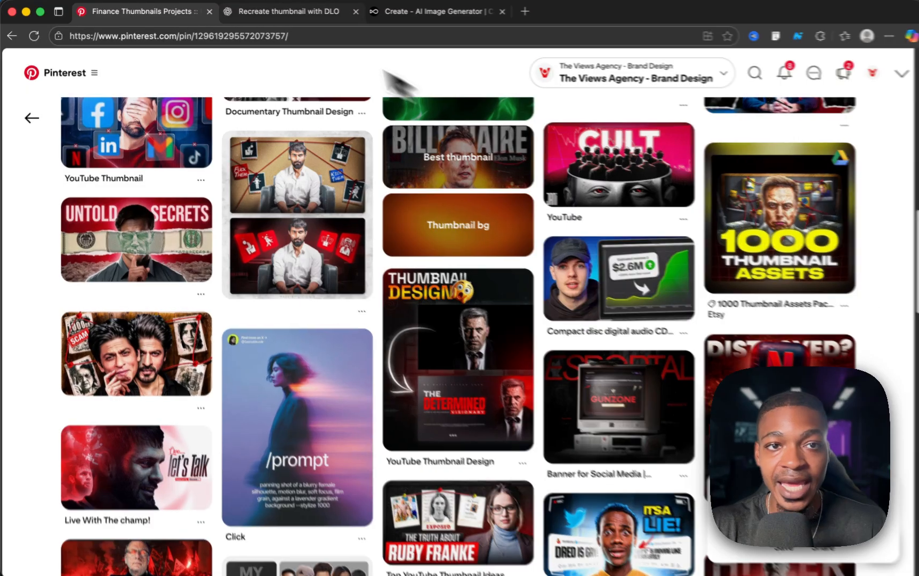
In ChatGPT, open the DLO Character chat from the Personal project and review its earlier character images and thumbnails
{"action": "left_click", "coordinate": [256, 14]}
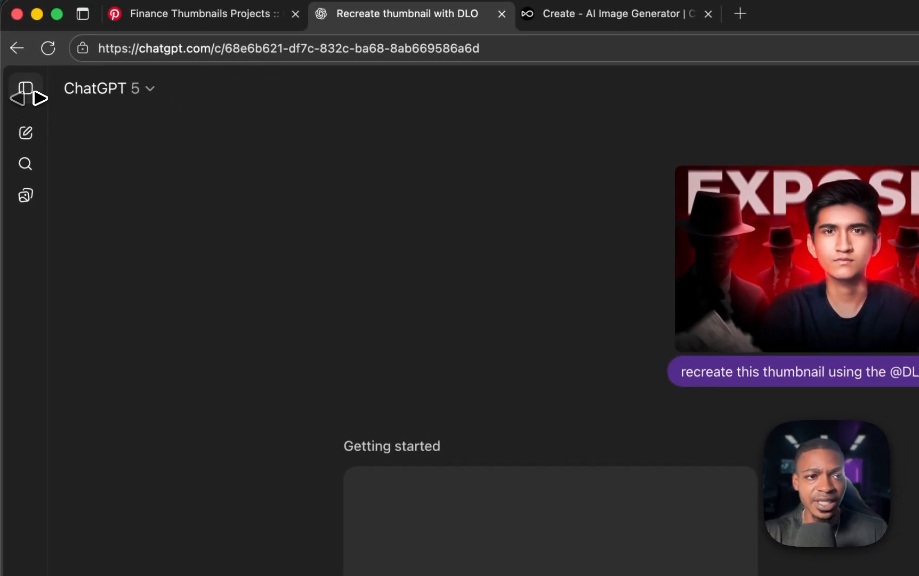
{"action": "left_click", "coordinate": [27, 89]}
{"action": "left_click", "coordinate": [63, 251]}
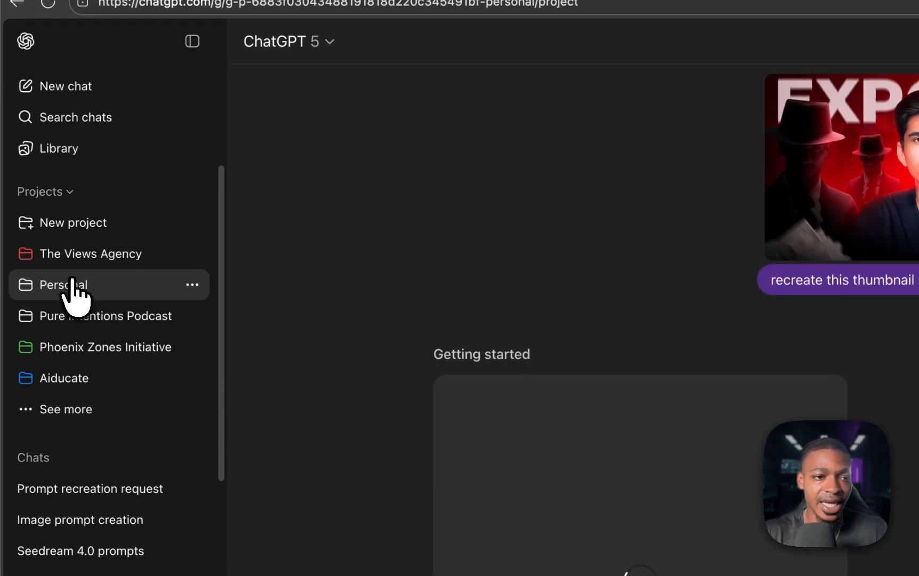
{"action": "left_click", "coordinate": [494, 275]}
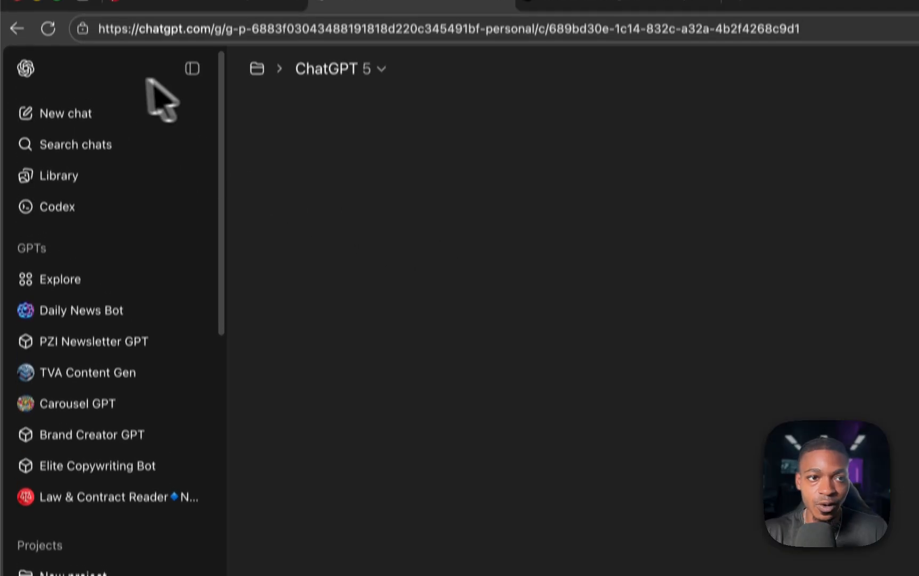
{"action": "left_click", "coordinate": [192, 91]}
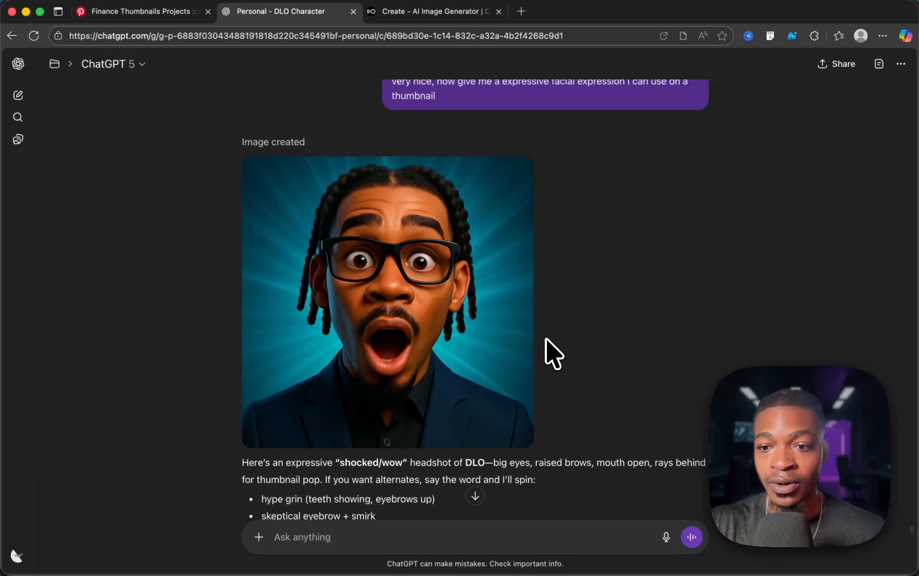
{"action": "scroll", "coordinate": [553, 352], "scroll_direction": "up", "scroll_amount": 20}
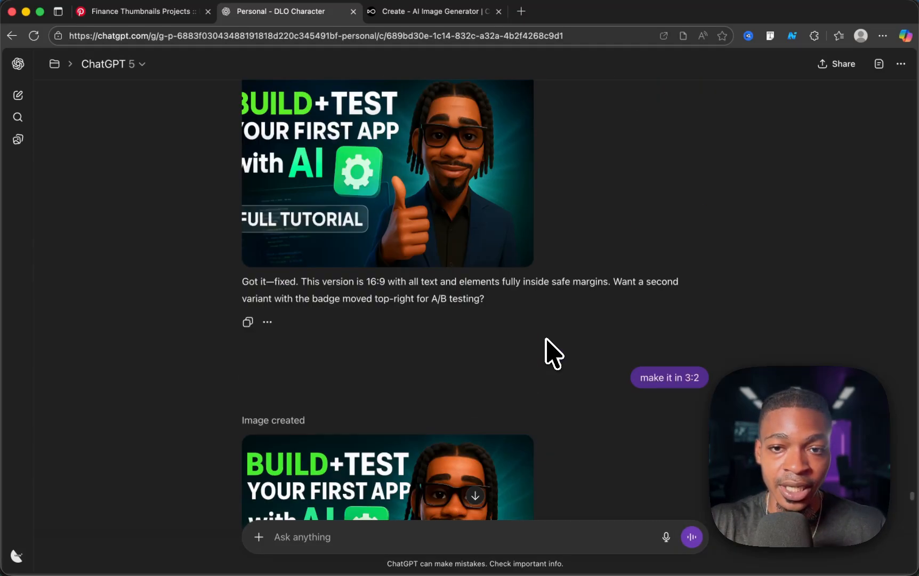
{"action": "scroll", "coordinate": [549, 351], "scroll_direction": "down", "scroll_amount": 15}
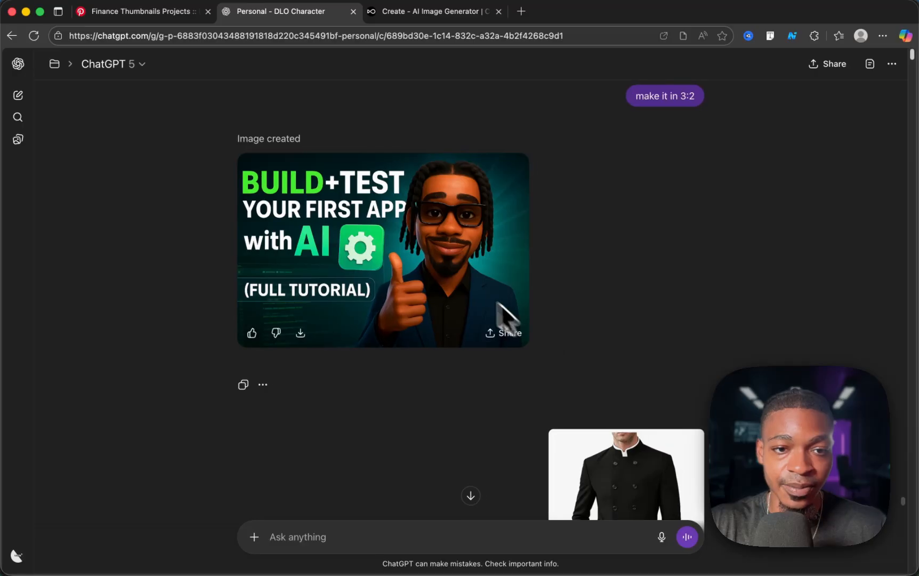
In the DLO Character chat, view the MANUAL, Chrome, NORMAL CODING and Vibe Coding reference thumbnails attached to the full tutorial prompt one by one
{"action": "scroll", "coordinate": [538, 314], "scroll_direction": "up", "scroll_amount": 10}
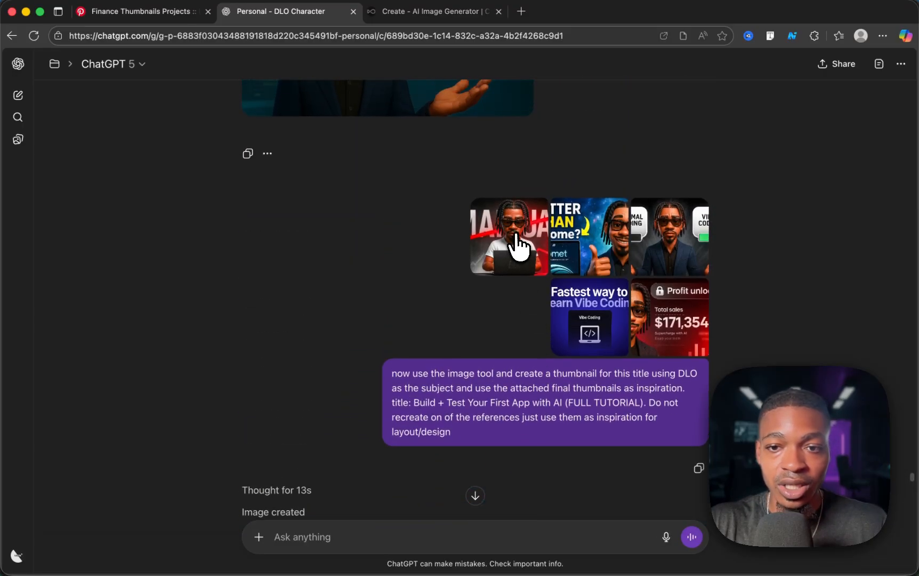
{"action": "left_click", "coordinate": [517, 244]}
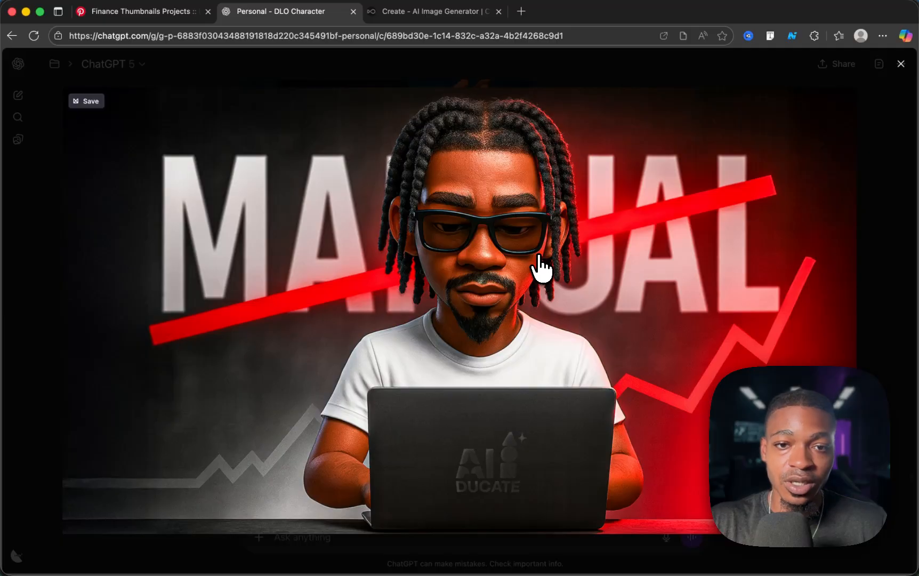
{"action": "left_click", "coordinate": [901, 63]}
{"action": "left_click", "coordinate": [584, 246]}
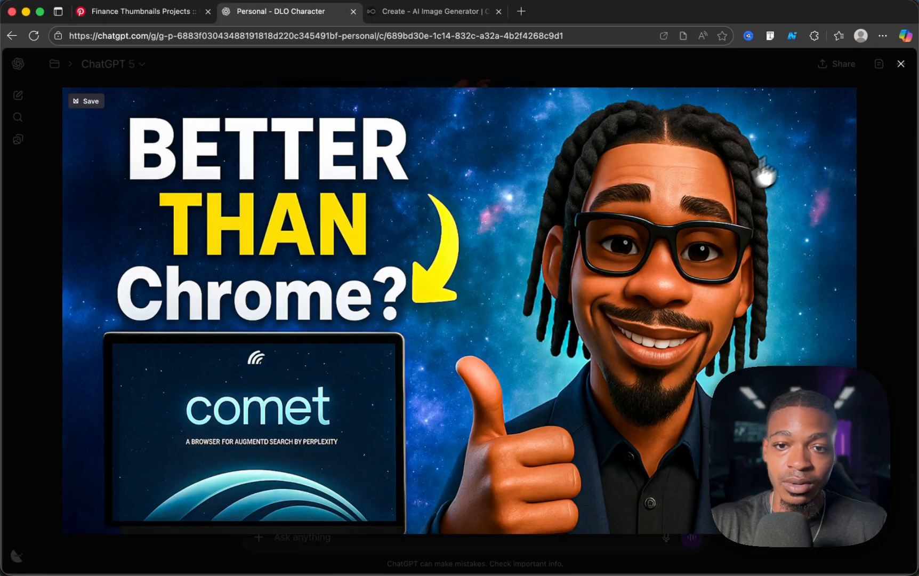
{"action": "left_click", "coordinate": [900, 63]}
{"action": "left_click", "coordinate": [655, 237]}
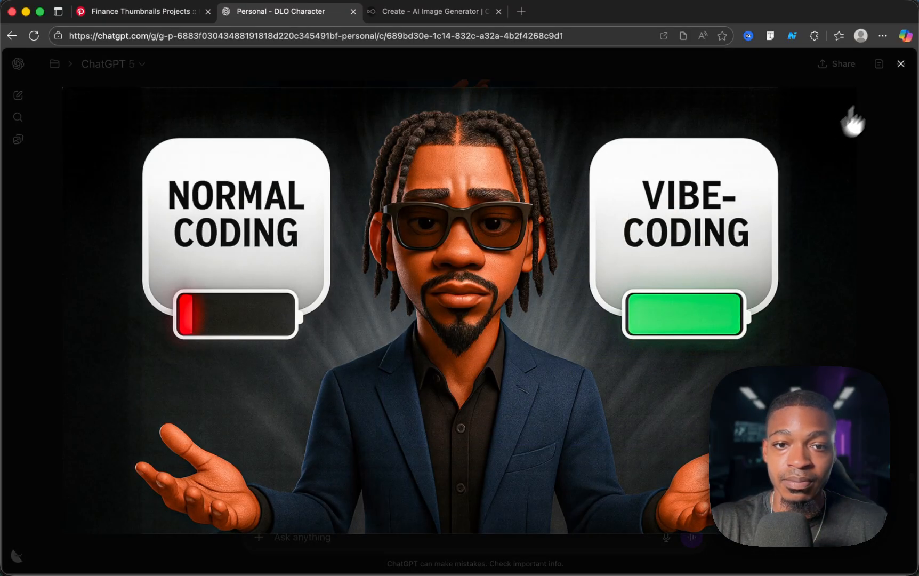
{"action": "left_click", "coordinate": [900, 64]}
{"action": "left_click", "coordinate": [564, 336]}
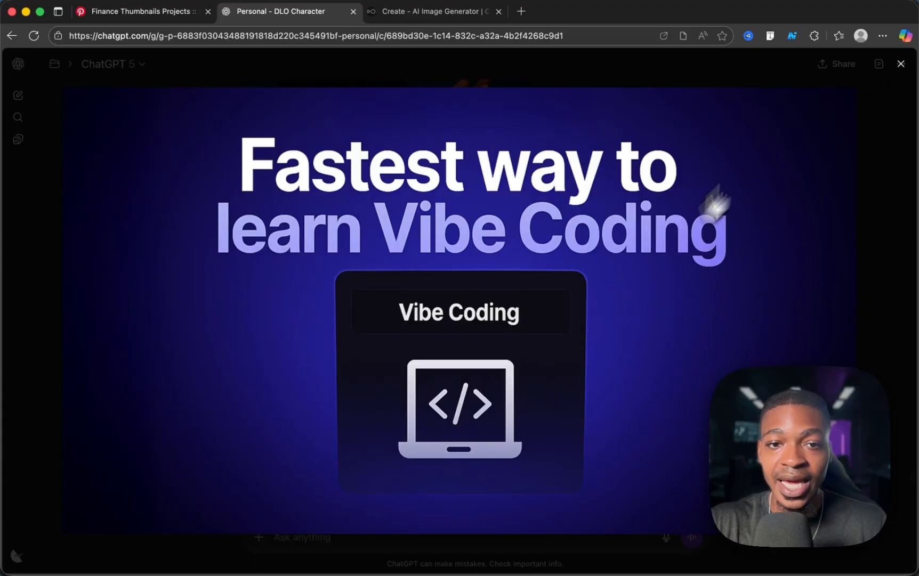
{"action": "left_click", "coordinate": [901, 63]}
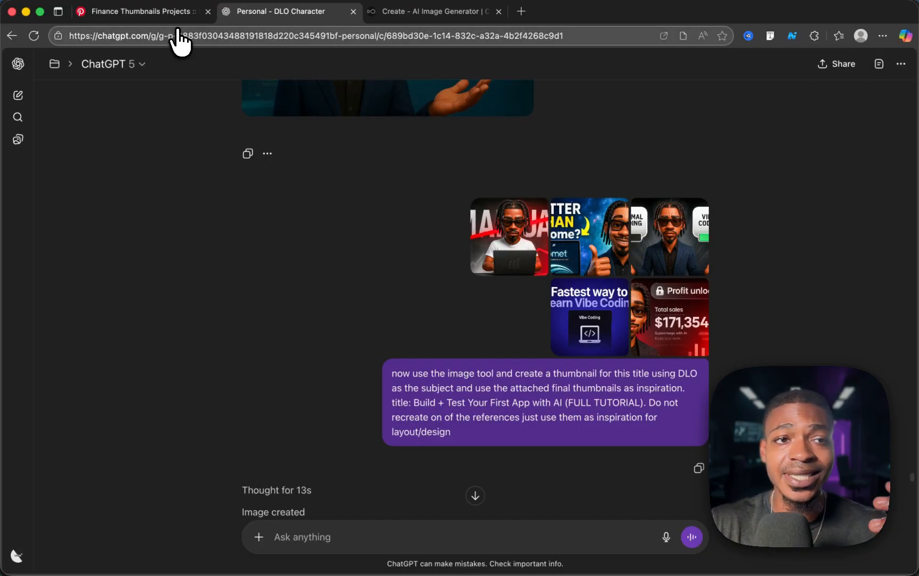
Return to the "Recreate thumbnail with DLO" chat and compare the generated EXPOSED thumbnail with the original reference at full size
{"action": "left_click", "coordinate": [18, 62]}
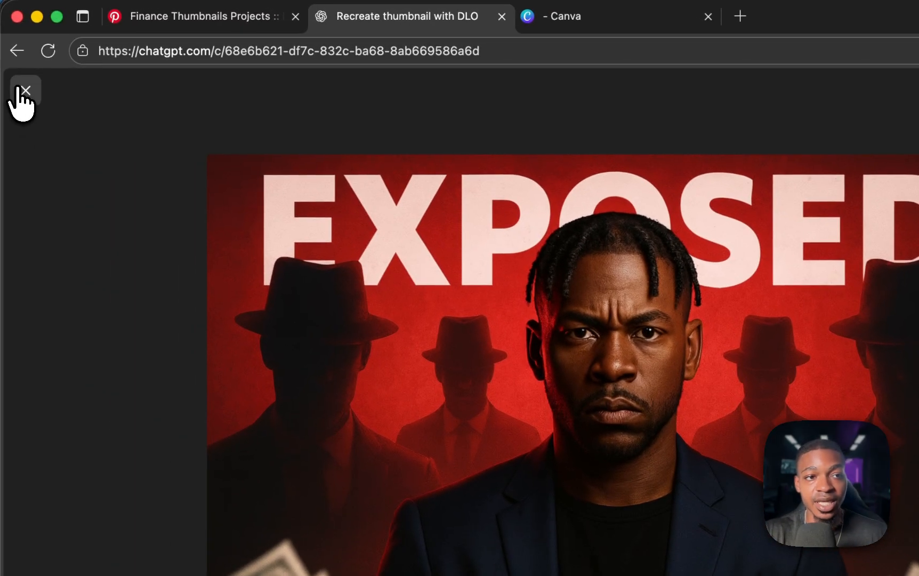
{"action": "left_click", "coordinate": [22, 93]}
{"action": "left_click", "coordinate": [786, 211]}
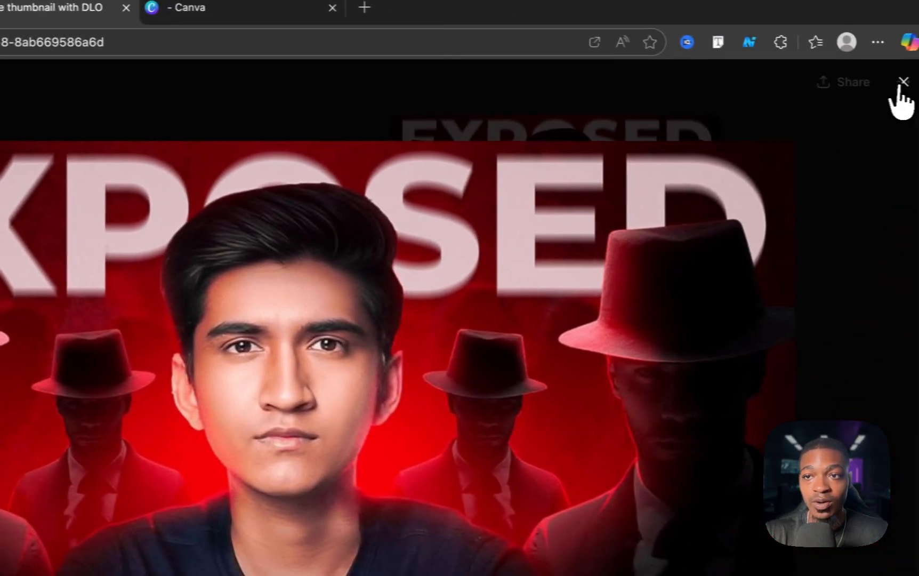
{"action": "left_click", "coordinate": [918, 89]}
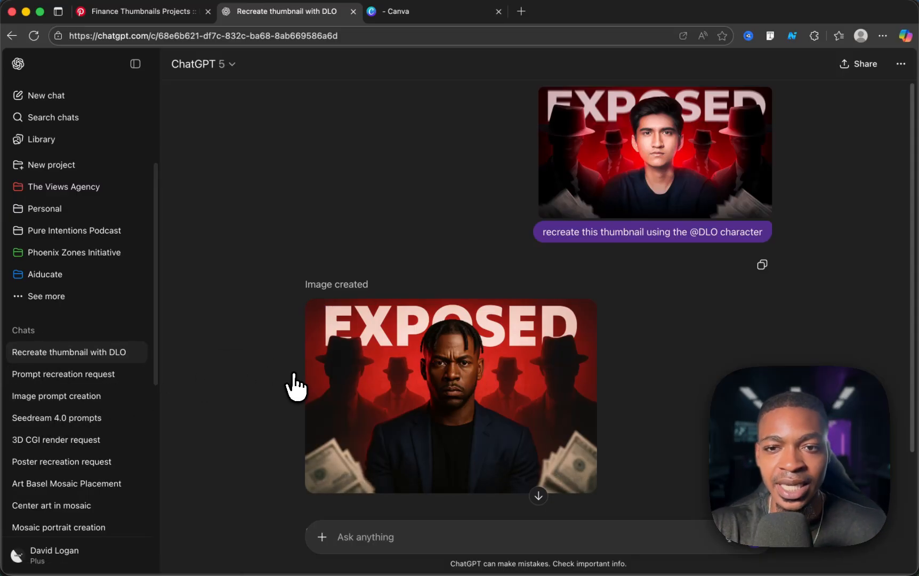
{"action": "mouse_move", "coordinate": [376, 425]}
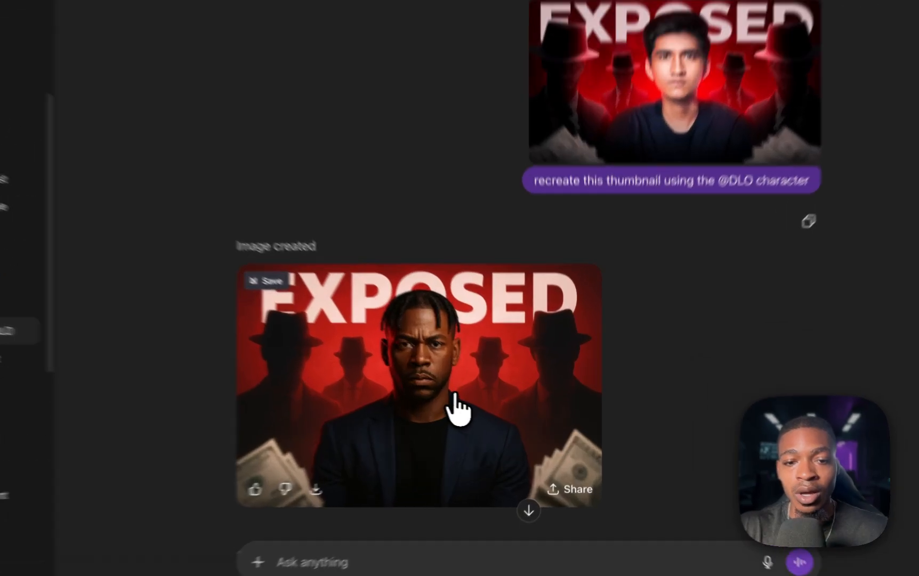
{"action": "left_click", "coordinate": [479, 418]}
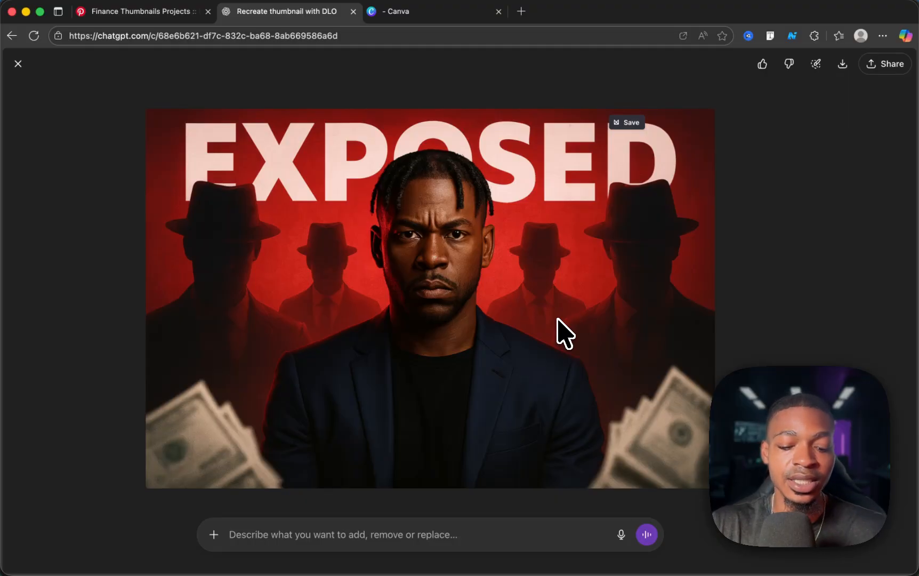
Launch Photoshop, and in Canva create a blank custom-size design of 1920 × 1080 px
{"action": "mouse_move", "coordinate": [348, 572]}
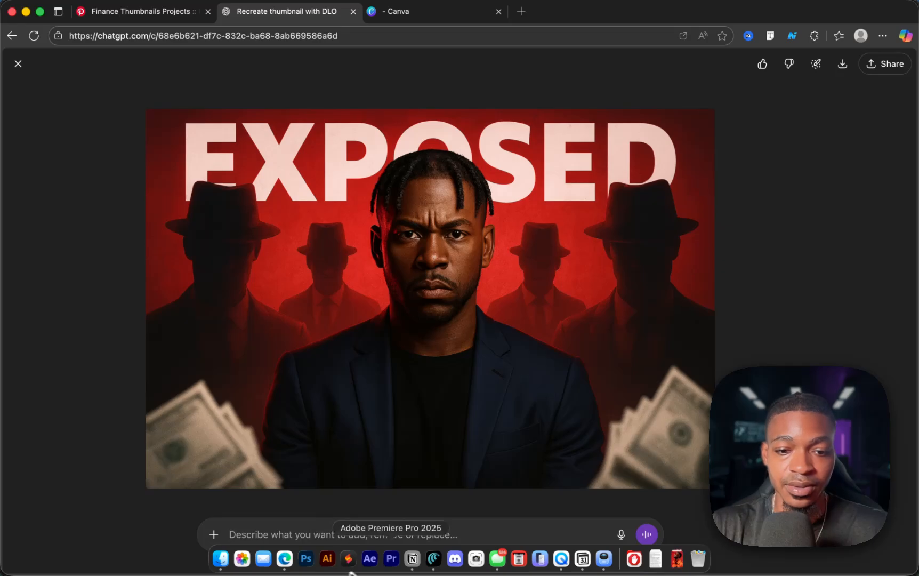
{"action": "left_click", "coordinate": [305, 558]}
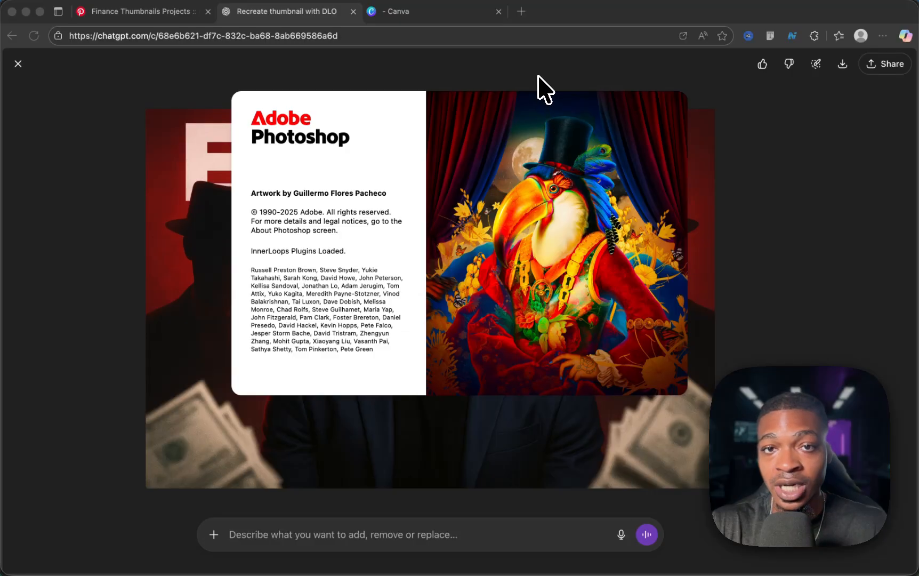
{"action": "left_click", "coordinate": [463, 16]}
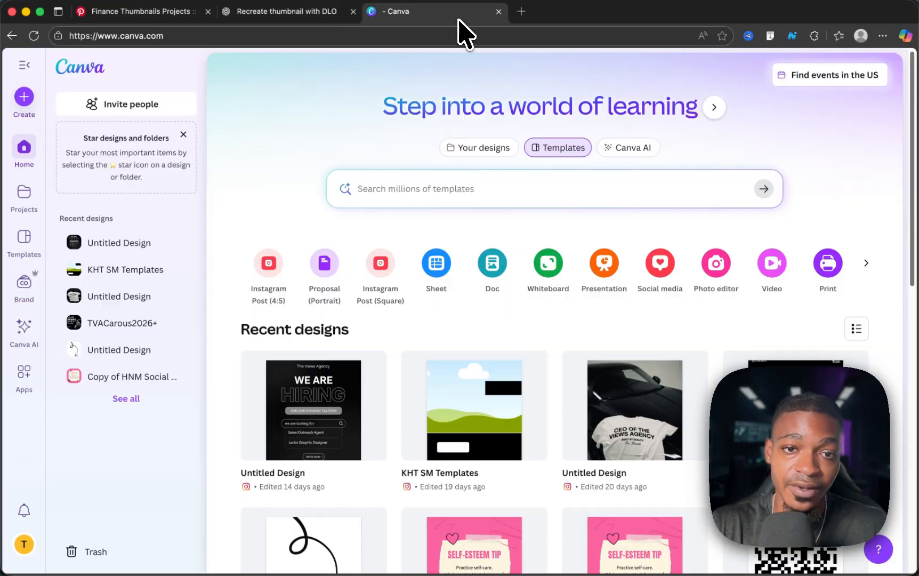
{"action": "left_click", "coordinate": [23, 96]}
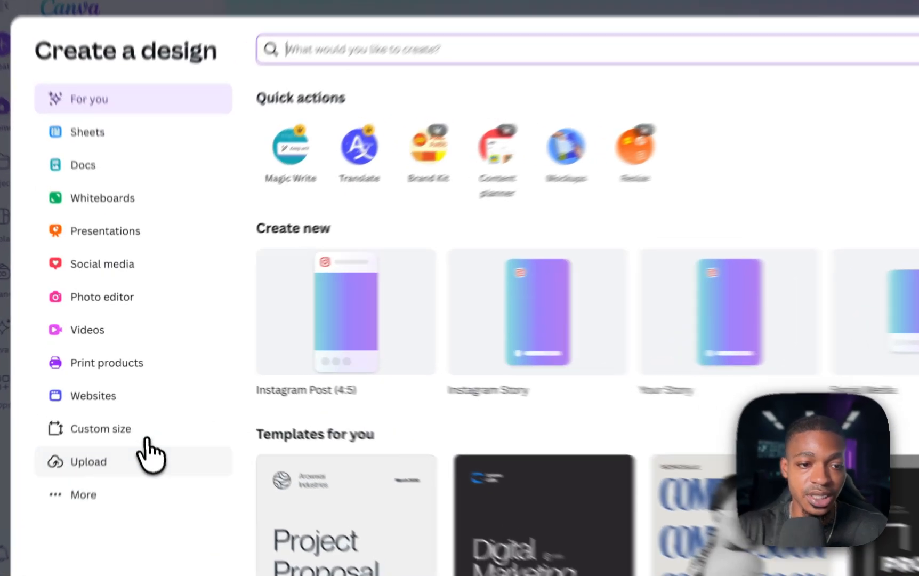
{"action": "left_click", "coordinate": [123, 411]}
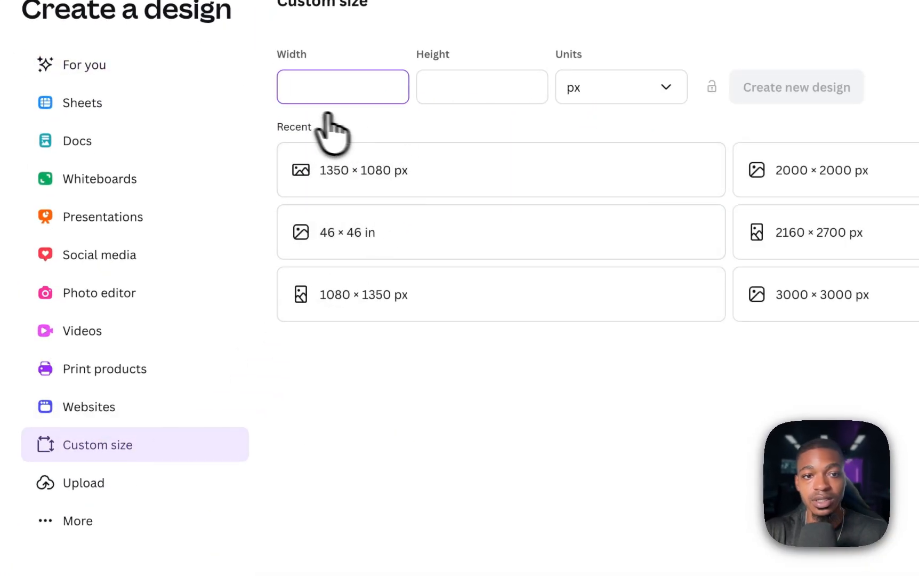
{"action": "type", "text": "1"}
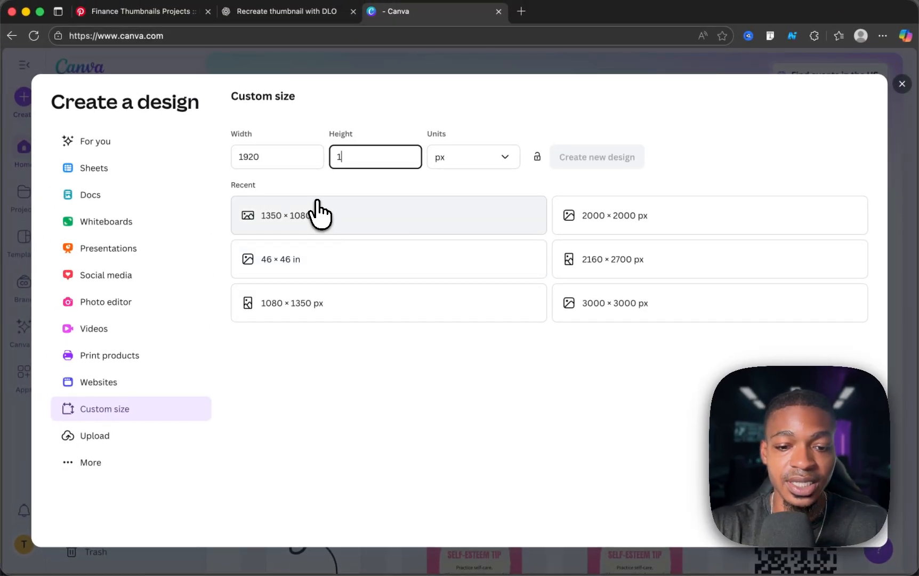
{"action": "type", "text": "080"}
{"action": "left_click", "coordinate": [597, 157]}
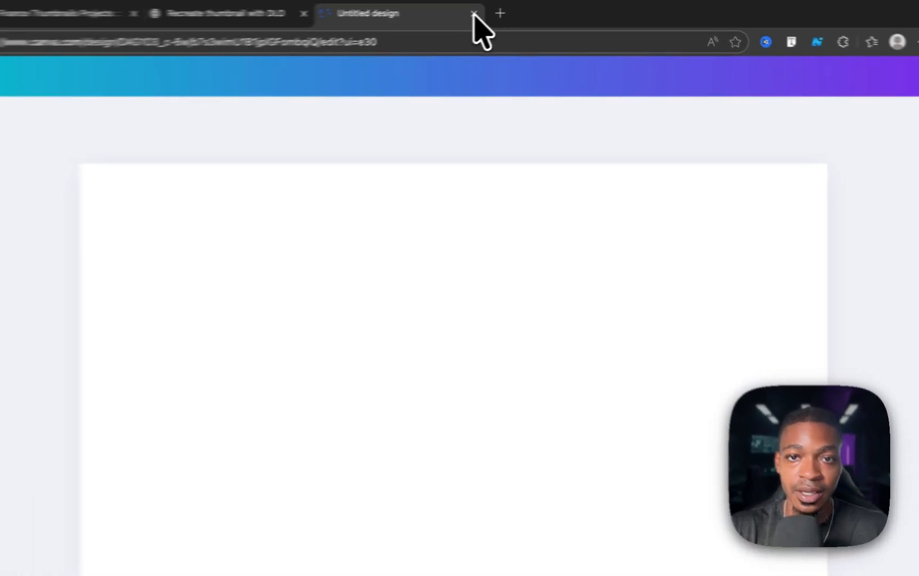
Switch to Photoshop and create a new transparent document 1920 px wide and 1080 px high at 72 pixels/inch
{"action": "left_click", "coordinate": [305, 562]}
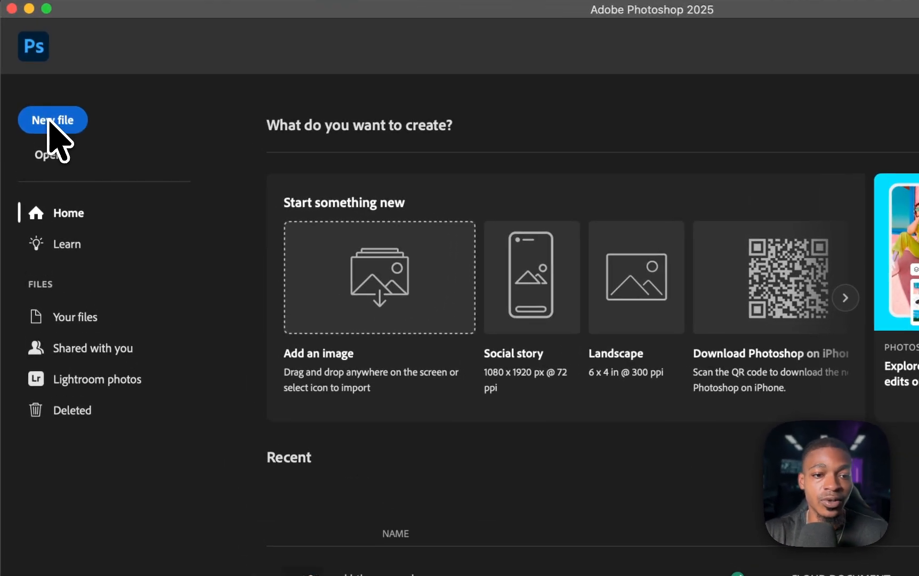
{"action": "left_click", "coordinate": [44, 90]}
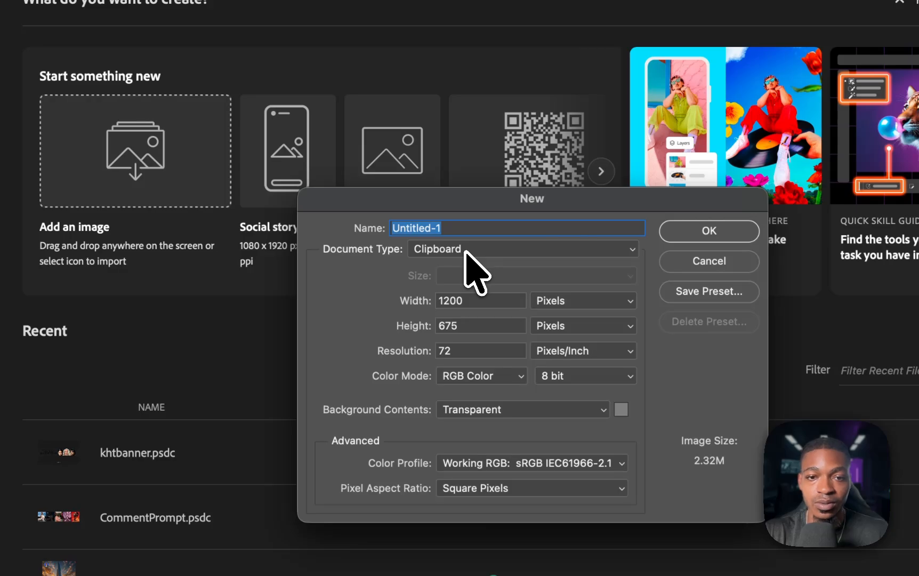
{"action": "left_click", "coordinate": [621, 250]}
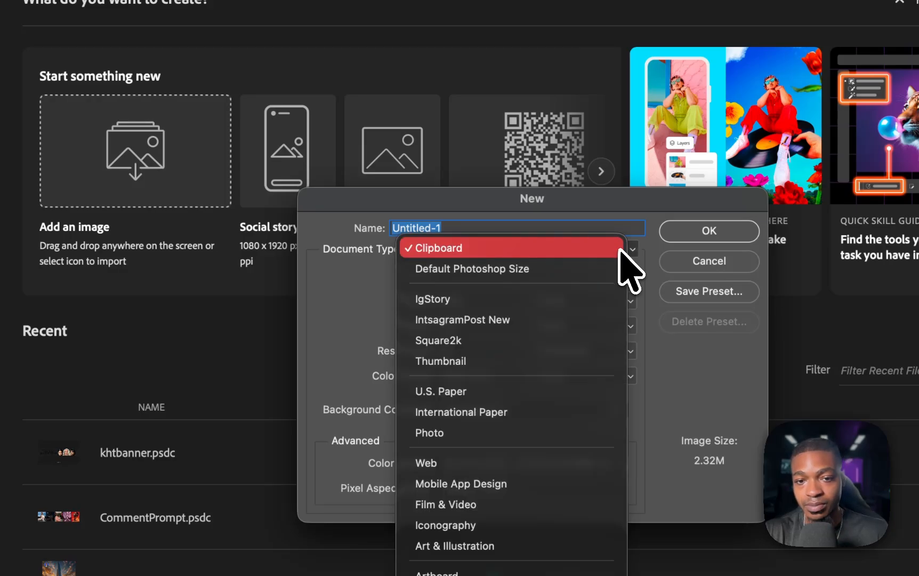
{"action": "left_click", "coordinate": [672, 370]}
{"action": "double_click", "coordinate": [442, 300]}
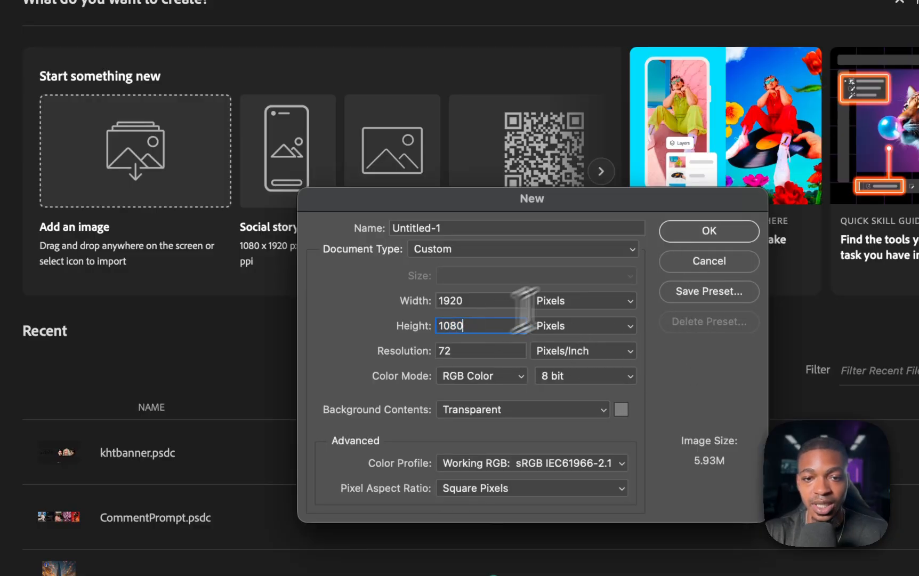
{"action": "left_click", "coordinate": [689, 238]}
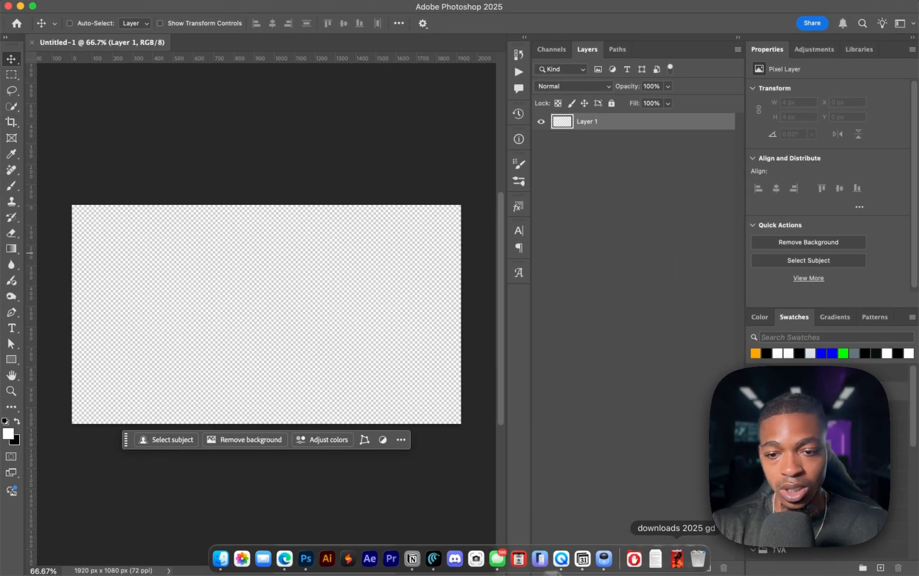
Switch back to ChatGPT in the browser and download the generated EXPOSED thumbnail
{"action": "left_click", "coordinate": [286, 560]}
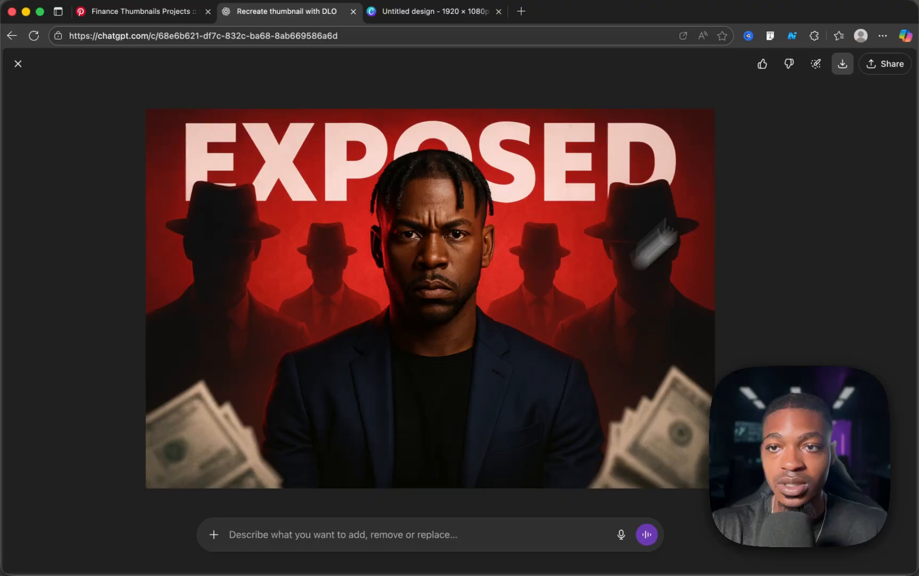
{"action": "left_click", "coordinate": [840, 64]}
{"action": "left_click", "coordinate": [771, 106]}
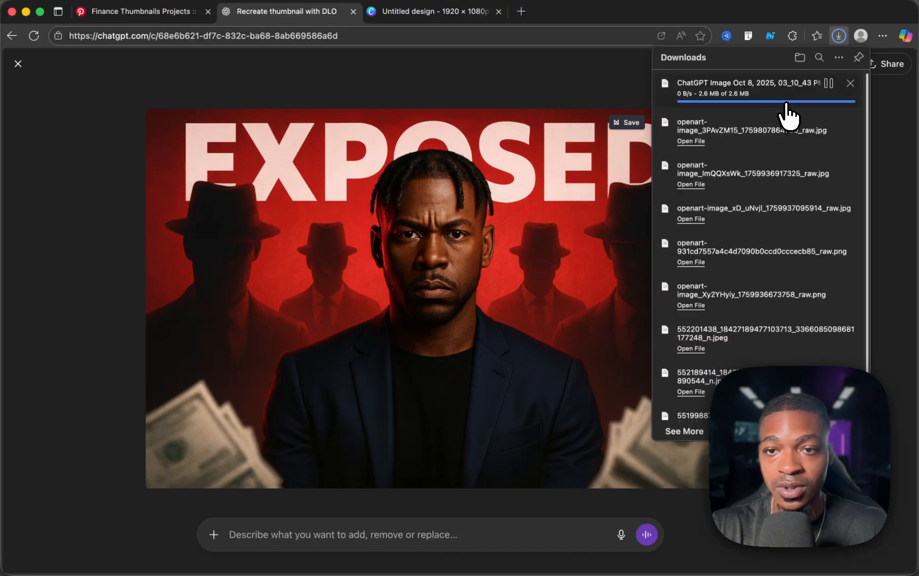
Place the downloaded EXPOSED image into the Photoshop document and scale it to fill the canvas height at 1620 × 1080 px
{"action": "left_click", "coordinate": [306, 558]}
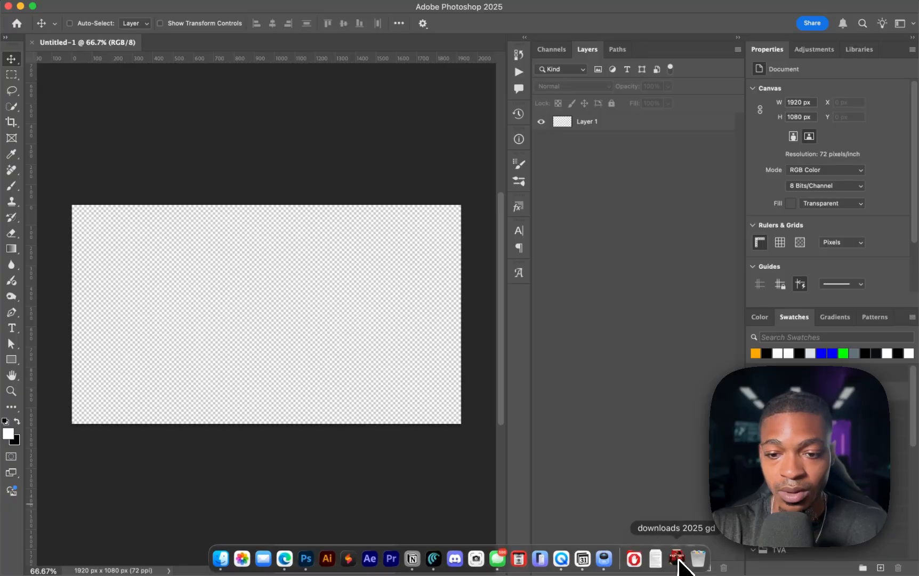
{"action": "left_click", "coordinate": [682, 558]}
{"action": "left_click_drag", "start_coordinate": [705, 477], "coordinate": [316, 318]}
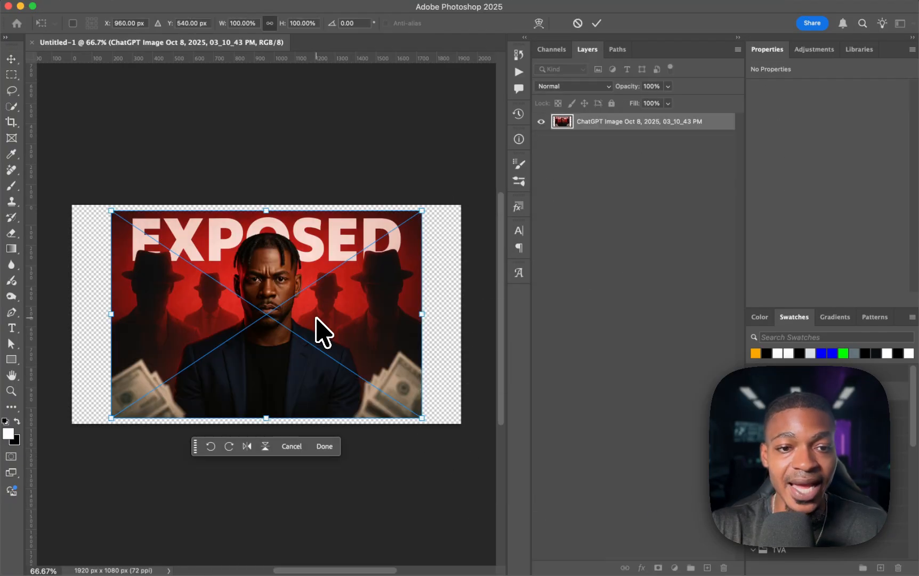
{"action": "left_click_drag", "start_coordinate": [261, 211], "coordinate": [266, 206]}
{"action": "key", "text": "Return"}
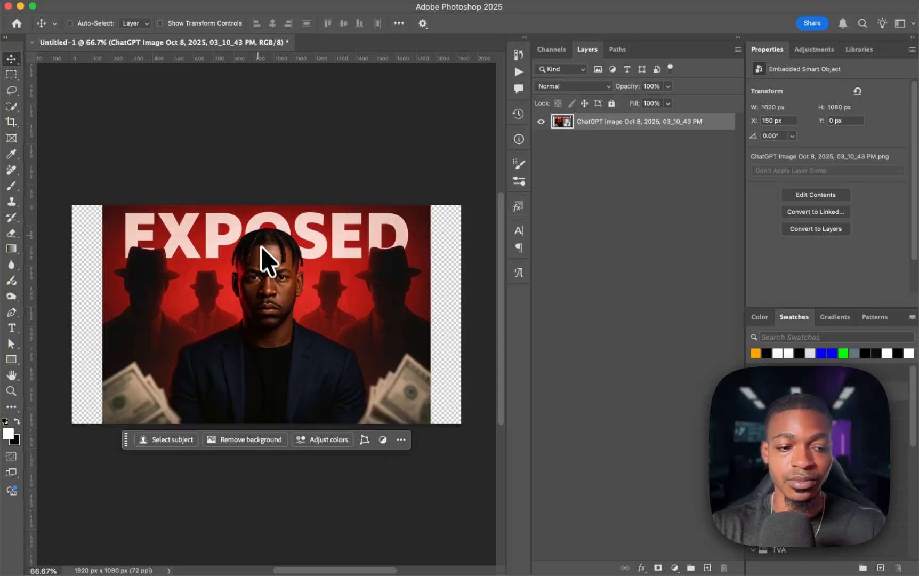
Select the transparent strip beside the EXPOSED image's left edge with the Rectangular Marquee, slightly overlapping the artwork
{"action": "left_click", "coordinate": [8, 78]}
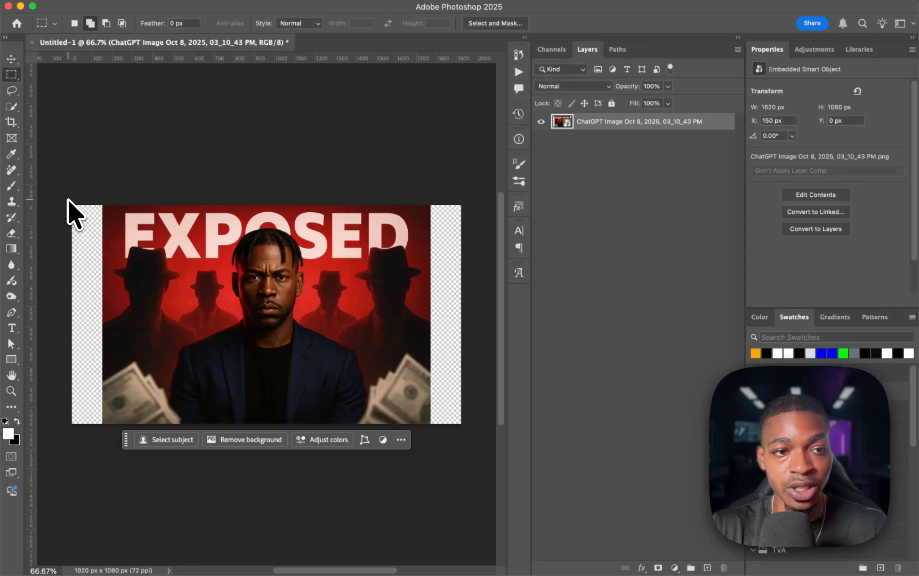
{"action": "left_click_drag", "start_coordinate": [68, 205], "coordinate": [105, 449]}
{"action": "scroll", "coordinate": [80, 343], "scroll_direction": "up", "scroll_amount": 1}
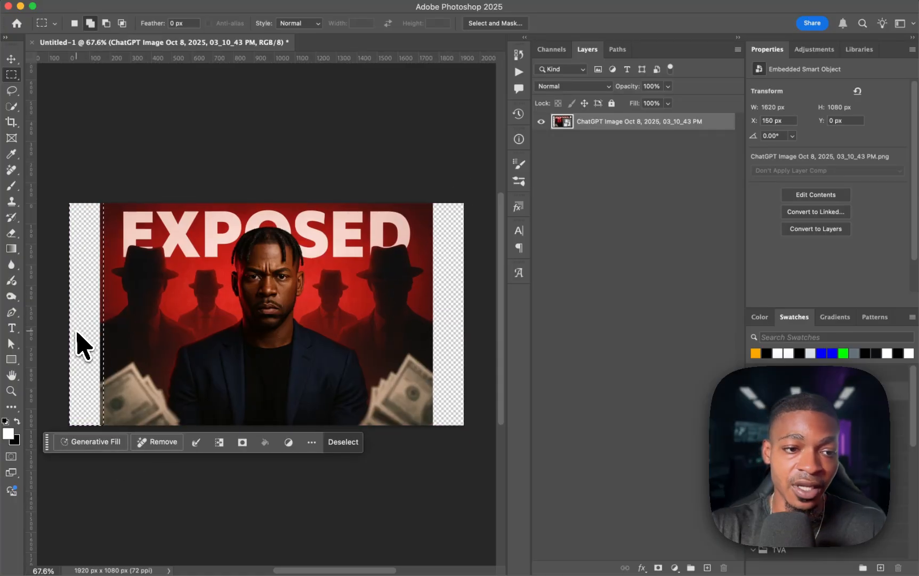
{"action": "scroll", "coordinate": [80, 344], "scroll_direction": "up", "scroll_amount": 2}
{"action": "scroll", "coordinate": [79, 345], "scroll_direction": "down", "scroll_amount": 3}
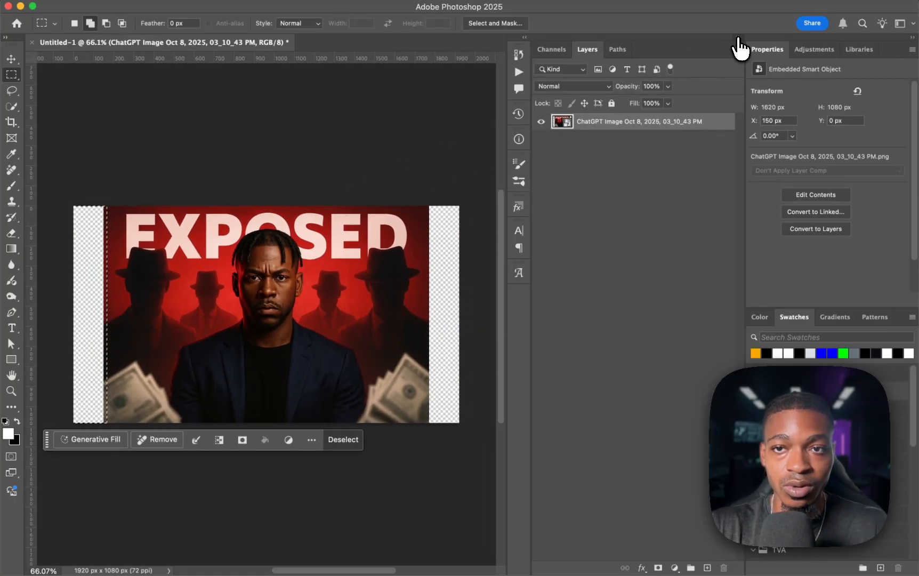
Add the transparent strip beside the image's right edge to the selection, slightly overlapping the artwork
{"action": "double_click", "coordinate": [738, 48]}
{"action": "scroll", "coordinate": [416, 304], "scroll_direction": "up", "scroll_amount": 4}
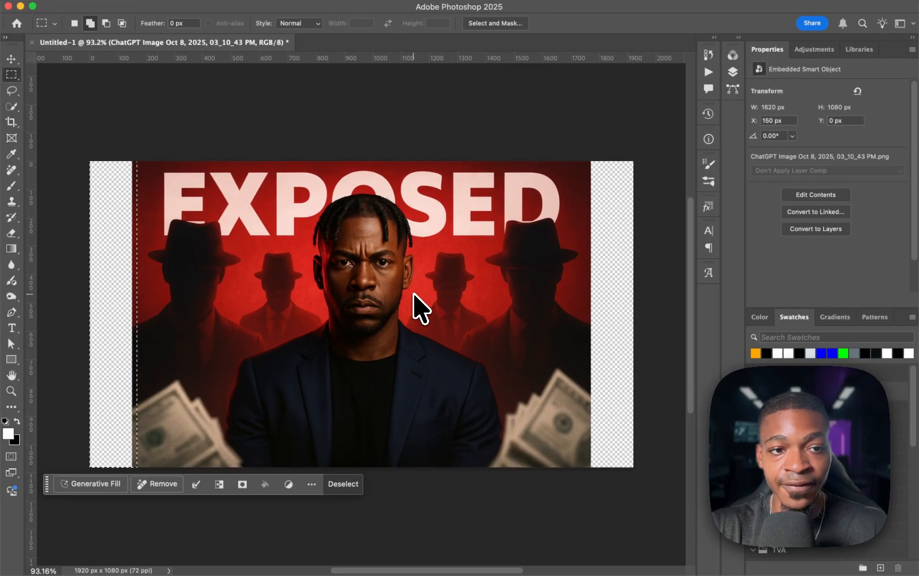
{"action": "scroll", "coordinate": [416, 306], "scroll_direction": "up", "scroll_amount": 2}
{"action": "scroll", "coordinate": [415, 307], "scroll_direction": "down", "scroll_amount": 1}
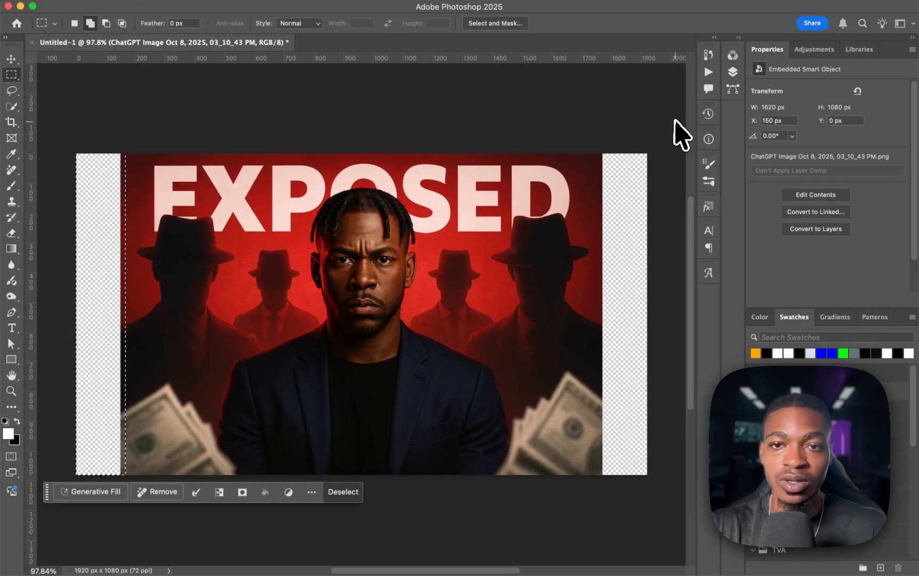
{"action": "left_click_drag", "start_coordinate": [664, 134], "coordinate": [597, 543]}
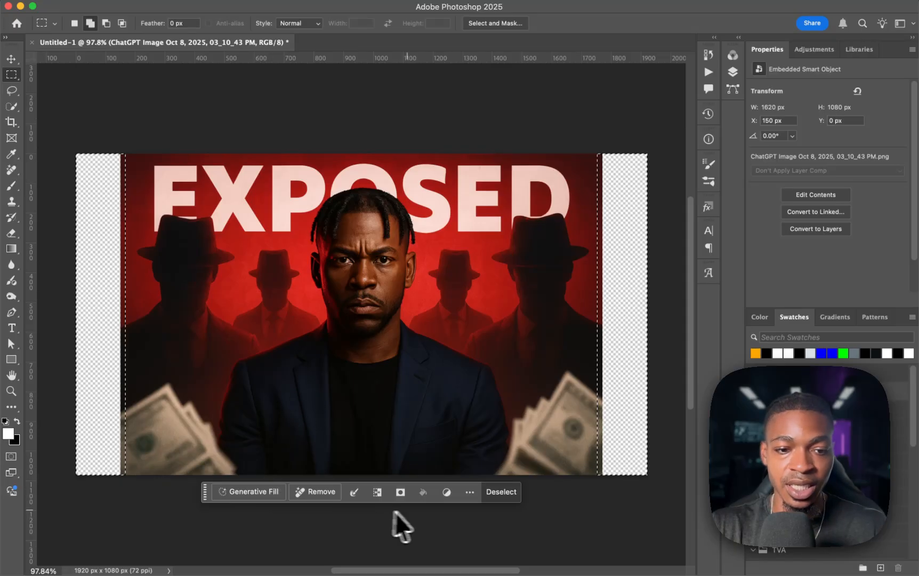
Run Generative Fill with an empty prompt on the two selected side strips
{"action": "left_click", "coordinate": [241, 492]}
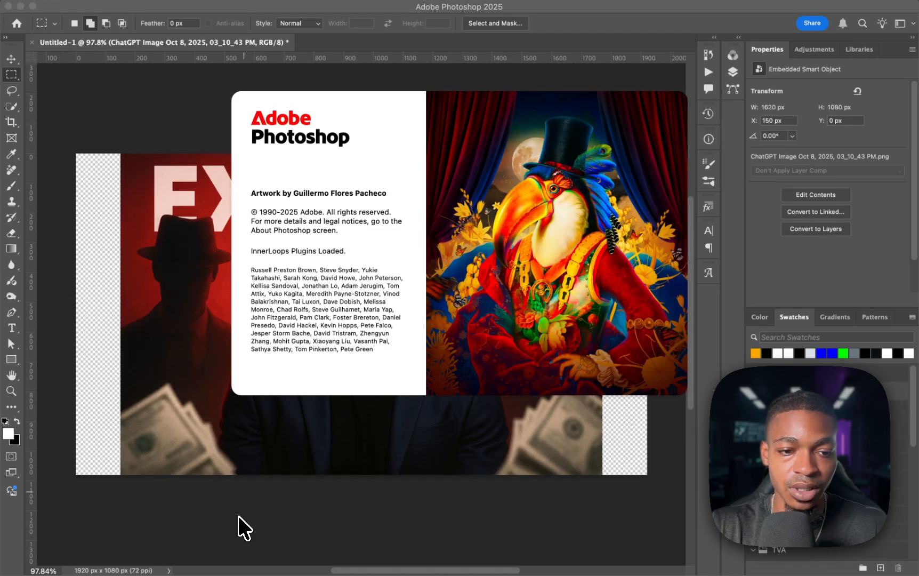
{"action": "left_click", "coordinate": [251, 480]}
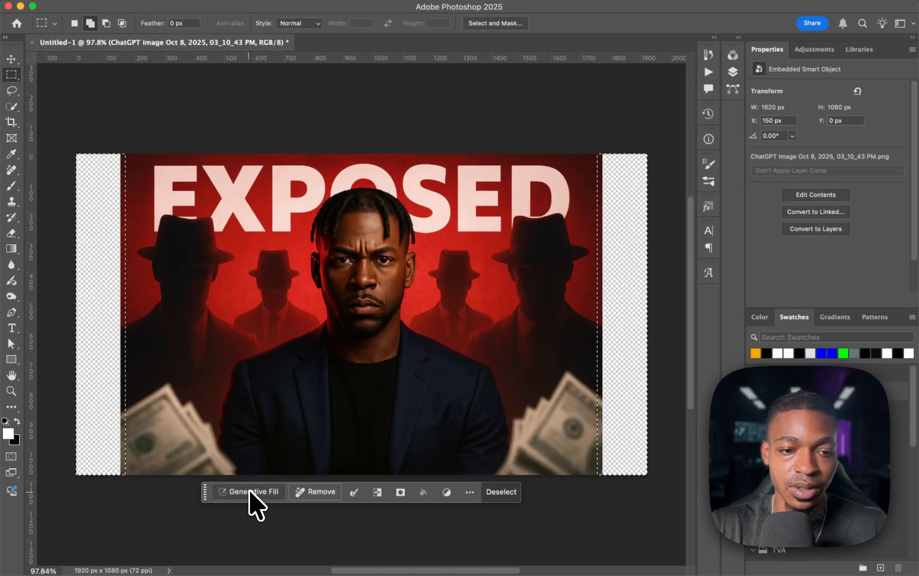
{"action": "left_click", "coordinate": [255, 492]}
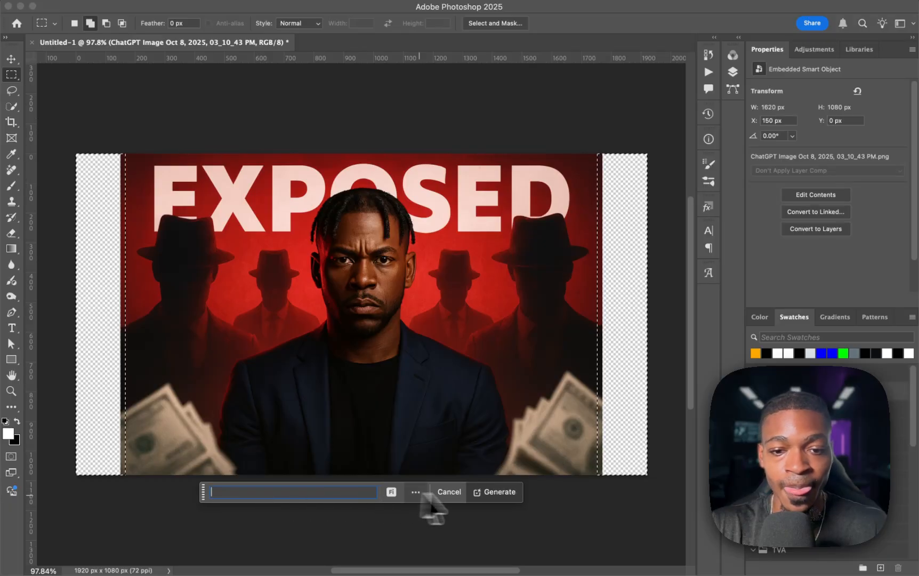
{"action": "left_click", "coordinate": [493, 494]}
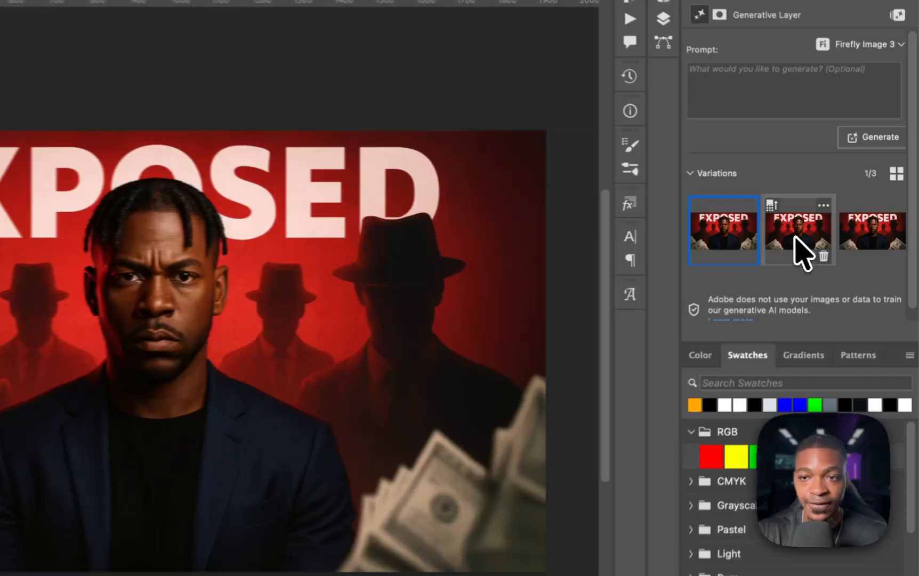
Compare the three Generative Fill variations and choose the third one
{"action": "left_click", "coordinate": [830, 230]}
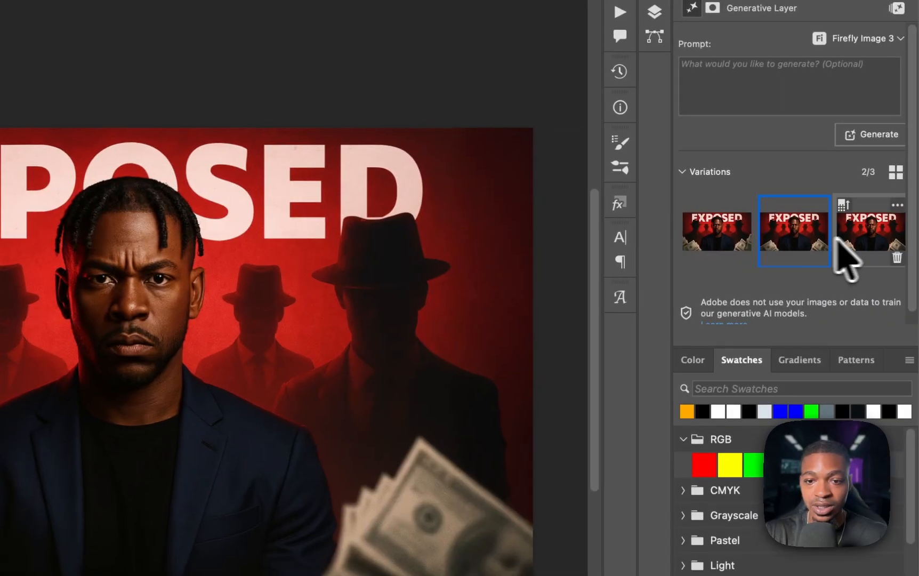
{"action": "left_click", "coordinate": [887, 228]}
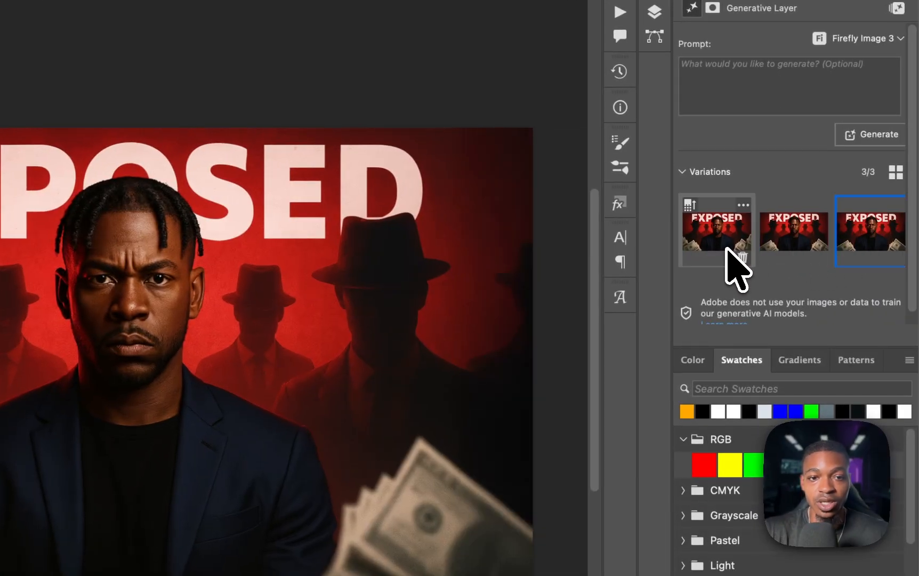
{"action": "left_click", "coordinate": [726, 247]}
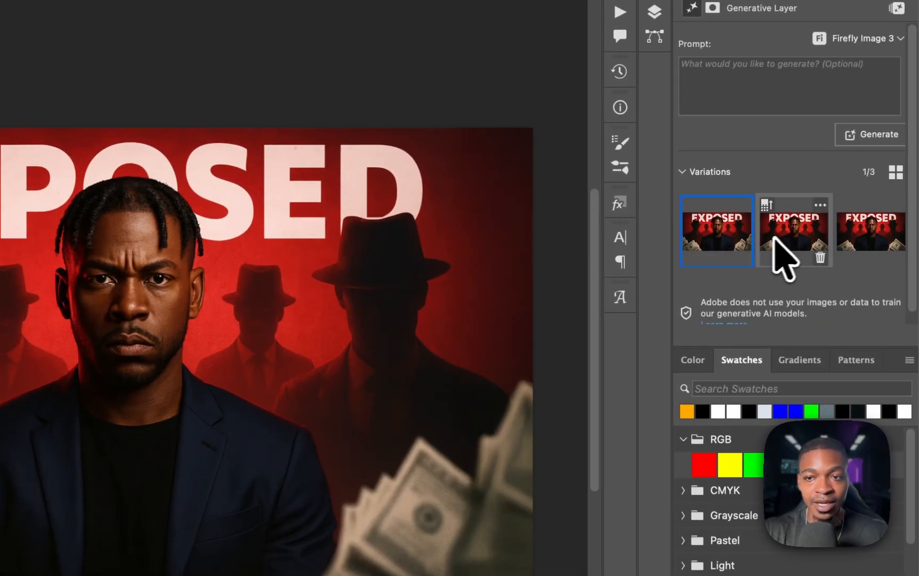
{"action": "left_click", "coordinate": [782, 237]}
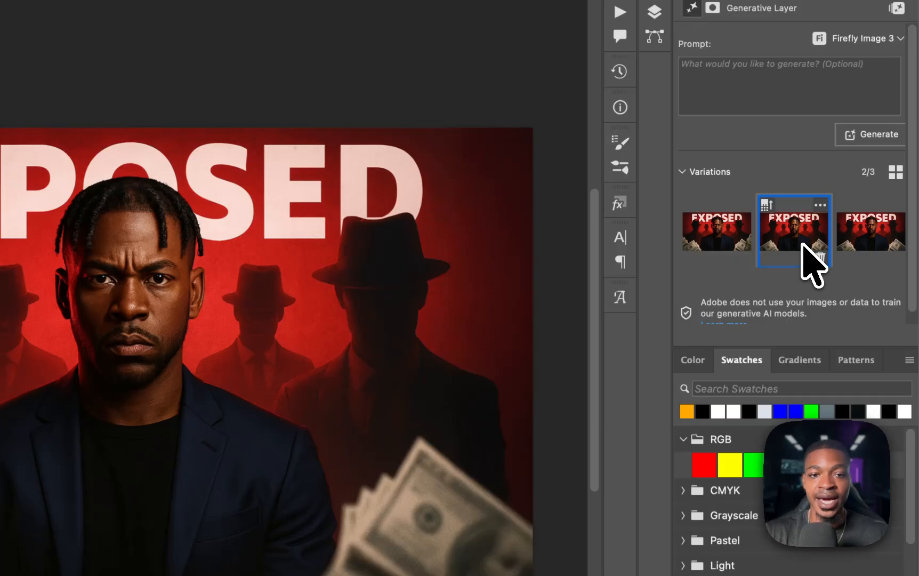
{"action": "left_click", "coordinate": [850, 240]}
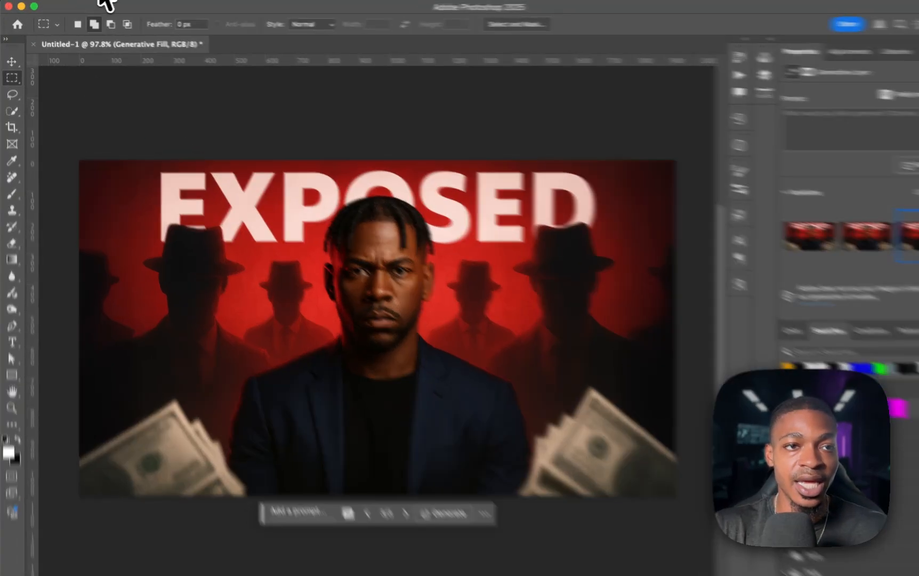
Review the export presets, JPEG settings and image size in Save for Web (Legacy), and leave without saving
{"action": "left_click", "coordinate": [110, 1]}
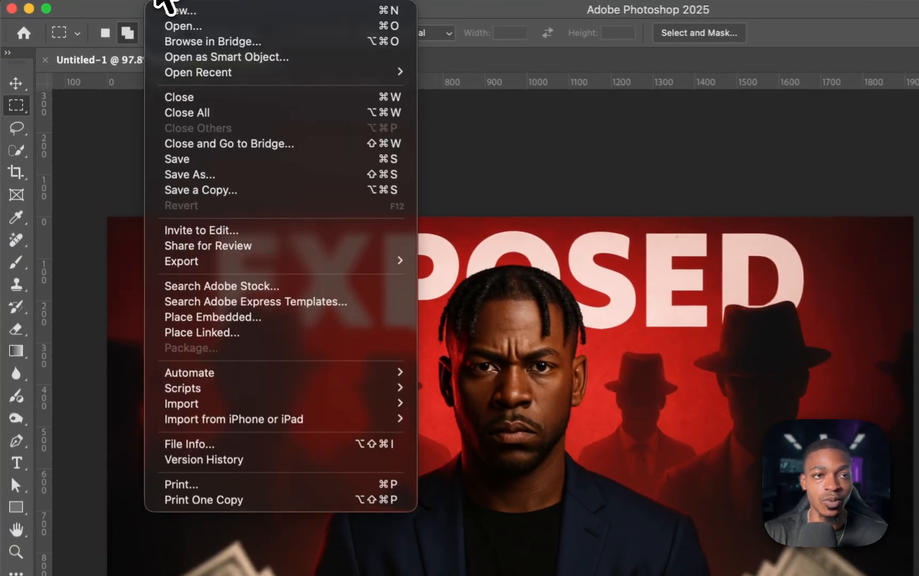
{"action": "mouse_move", "coordinate": [222, 263]}
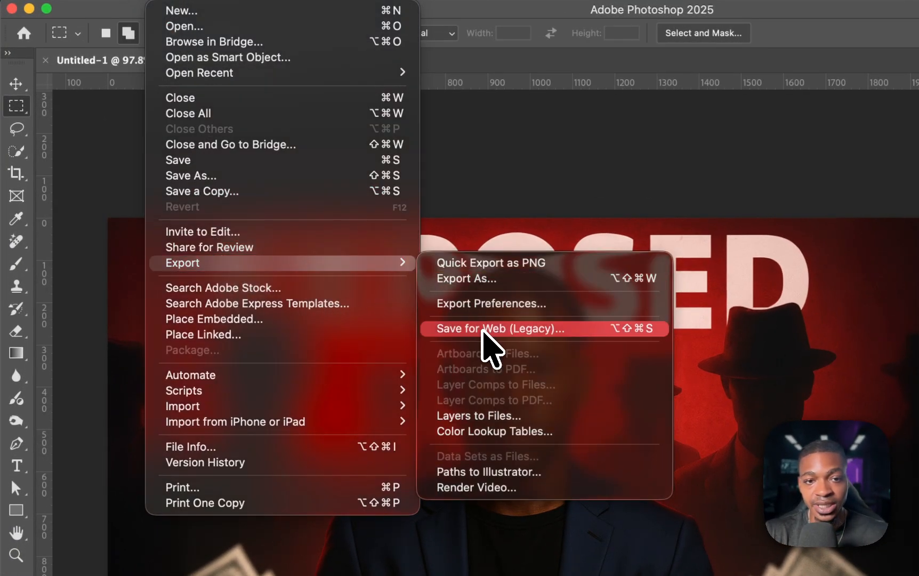
{"action": "left_click", "coordinate": [482, 328]}
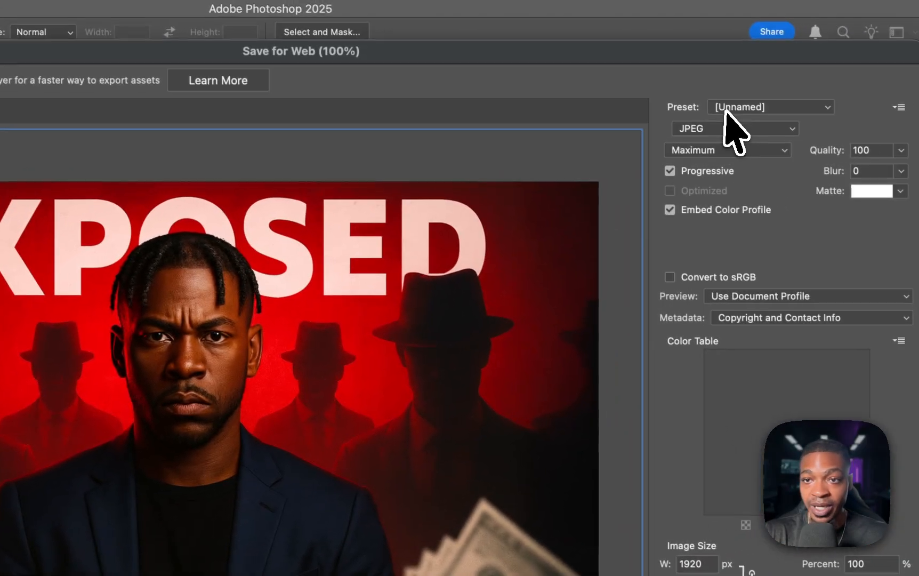
{"action": "left_click", "coordinate": [726, 109]}
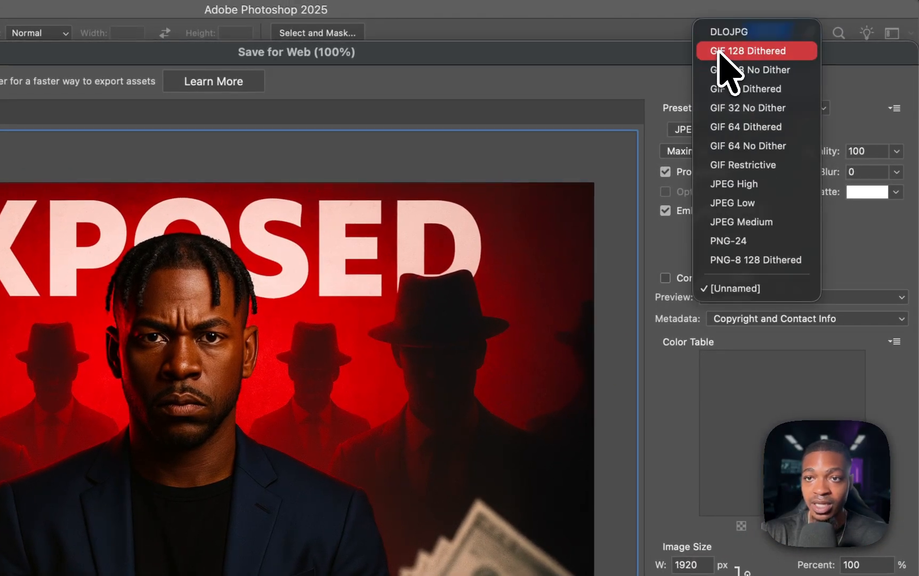
{"action": "key", "text": "Escape"}
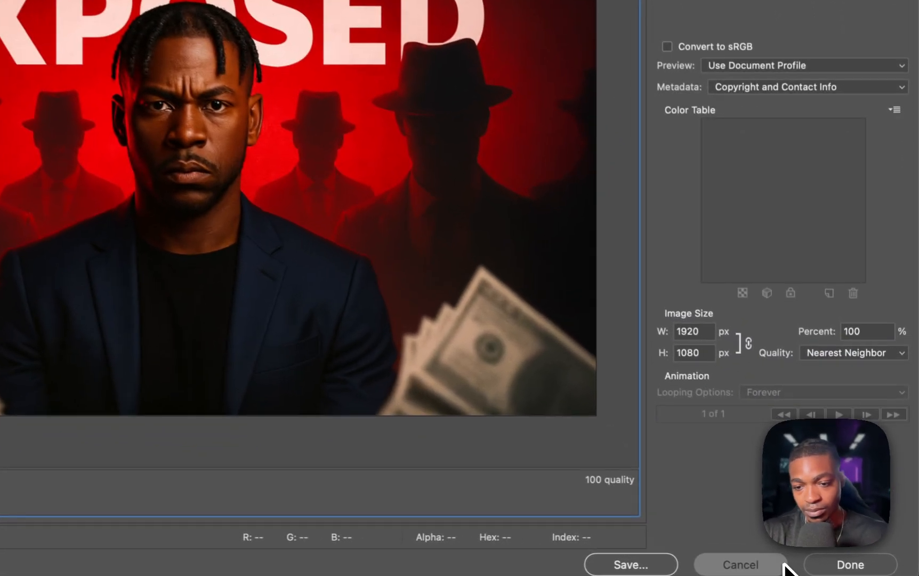
{"action": "left_click", "coordinate": [792, 563]}
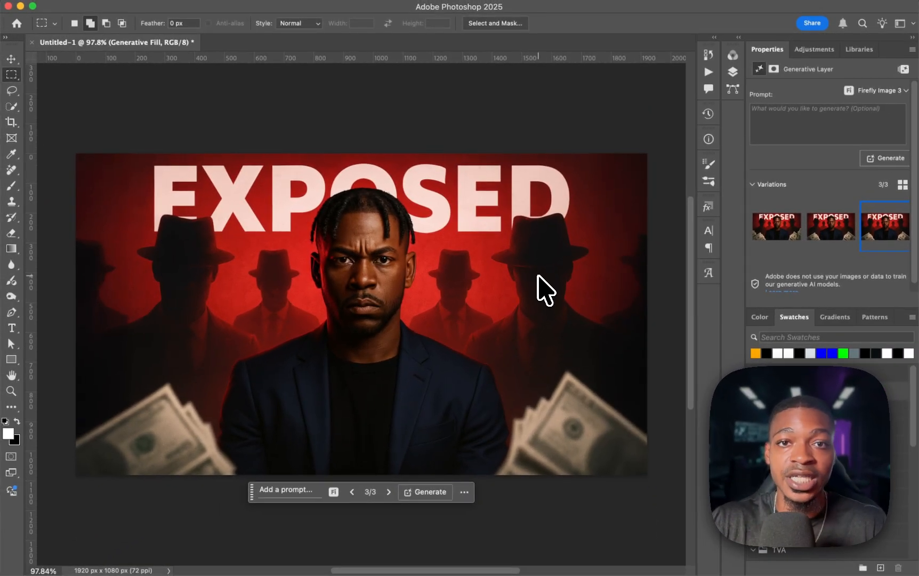
Switch to the Canva design in the browser and open the Image Expander app from the "extender" search
{"action": "left_click", "coordinate": [283, 565]}
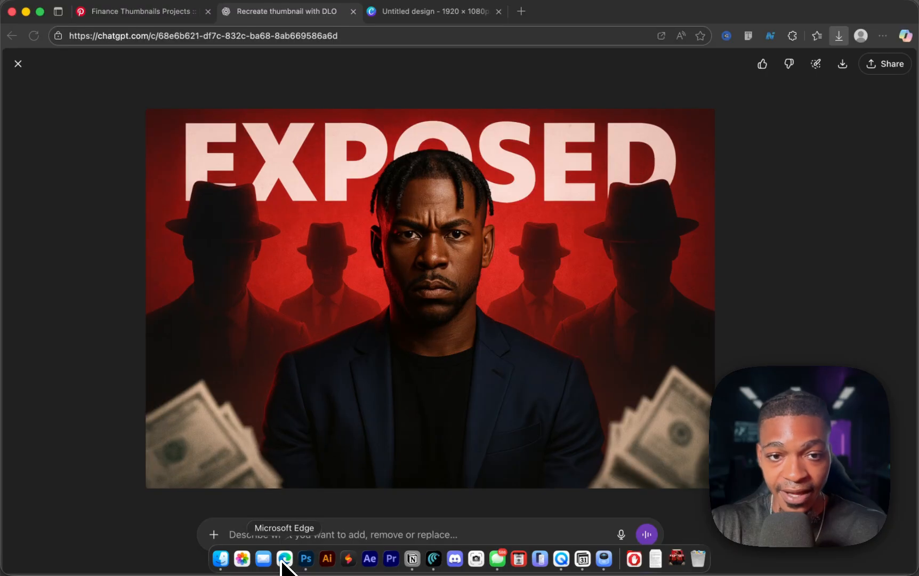
{"action": "left_click", "coordinate": [406, 11]}
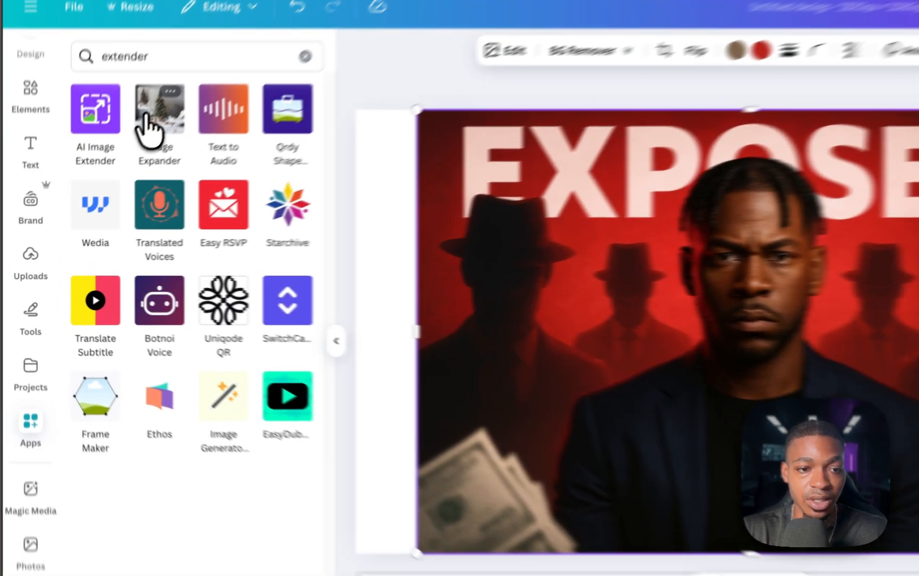
{"action": "left_click", "coordinate": [117, 163]}
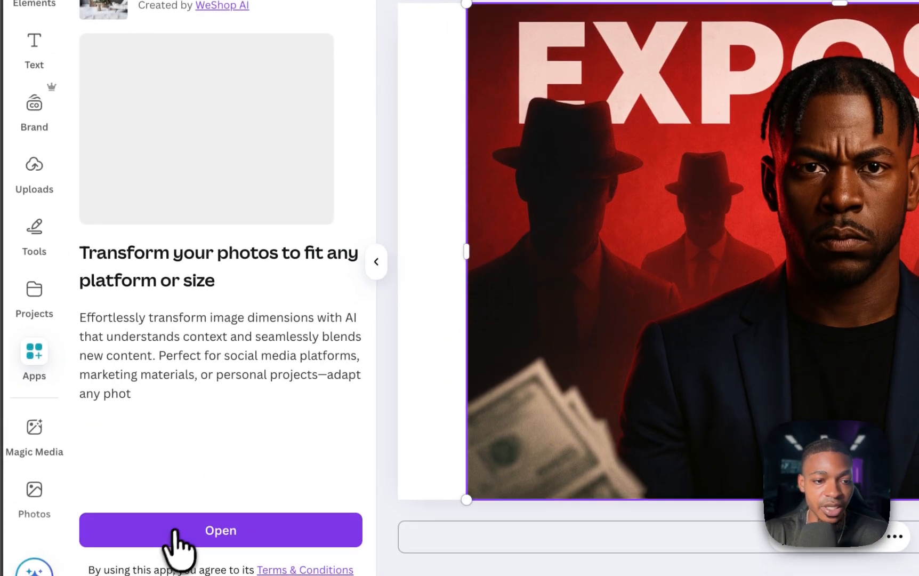
{"action": "left_click", "coordinate": [174, 531]}
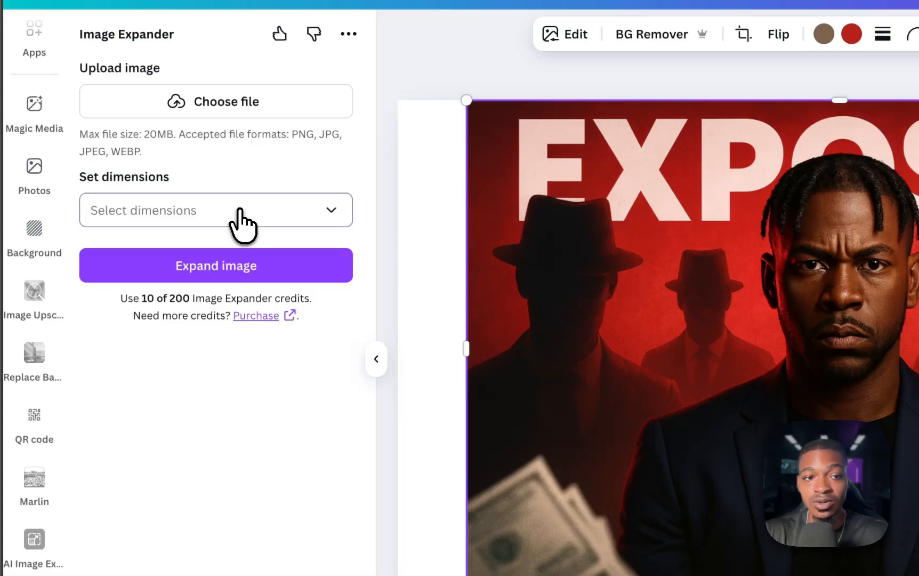
Look through the Image Expander size presets and choose Custom dimensions
{"action": "left_click", "coordinate": [242, 219]}
{"action": "scroll", "coordinate": [229, 357], "scroll_direction": "down", "scroll_amount": 1}
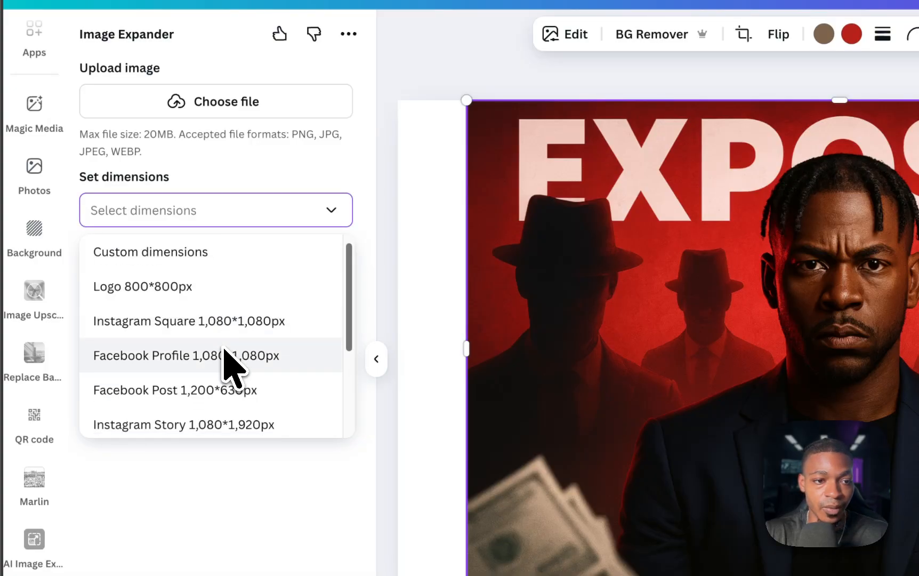
{"action": "scroll", "coordinate": [227, 356], "scroll_direction": "down", "scroll_amount": 4}
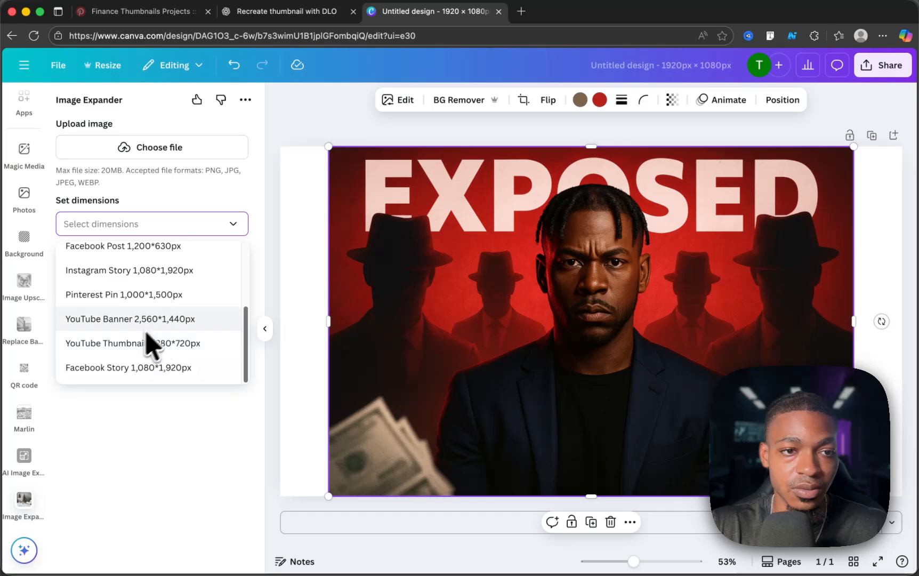
{"action": "scroll", "coordinate": [130, 356], "scroll_direction": "up", "scroll_amount": 1}
{"action": "scroll", "coordinate": [131, 356], "scroll_direction": "up", "scroll_amount": 3}
{"action": "left_click", "coordinate": [132, 260]}
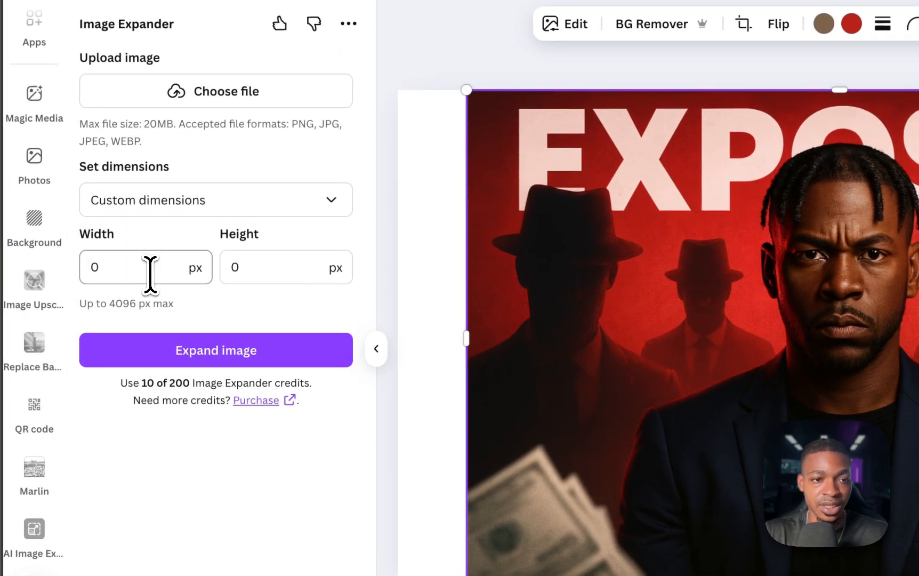
Set the custom size to 1920 px wide and 1080 px high, and try to expand the image
{"action": "left_click", "coordinate": [150, 274]}
{"action": "type", "text": "1920"}
{"action": "key", "text": "Tab"}
{"action": "type", "text": "10"}
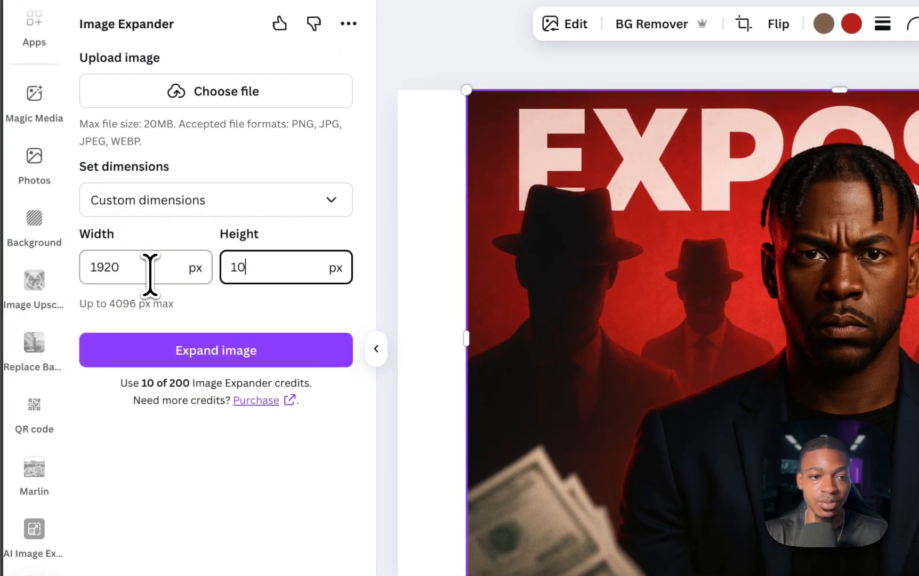
{"action": "type", "text": "80"}
{"action": "left_click", "coordinate": [154, 482]}
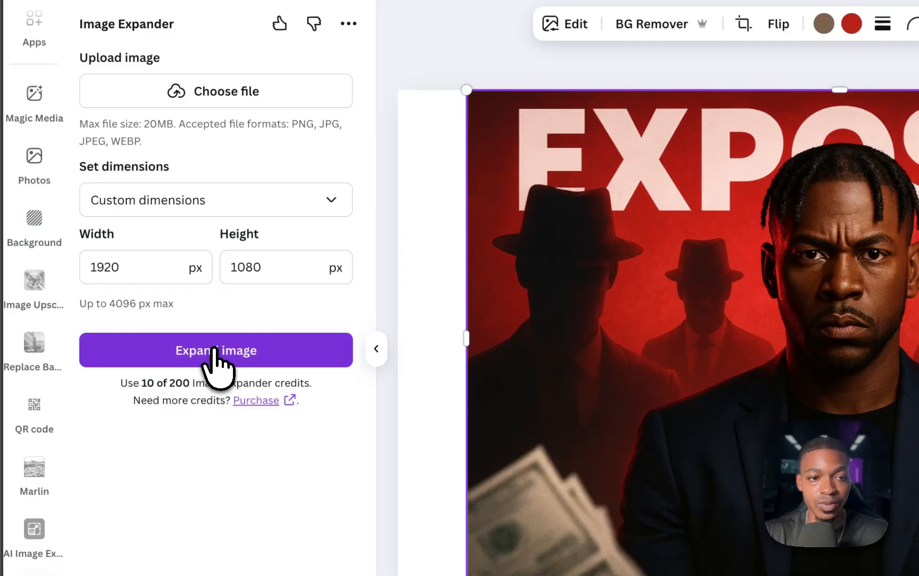
{"action": "left_click", "coordinate": [213, 350]}
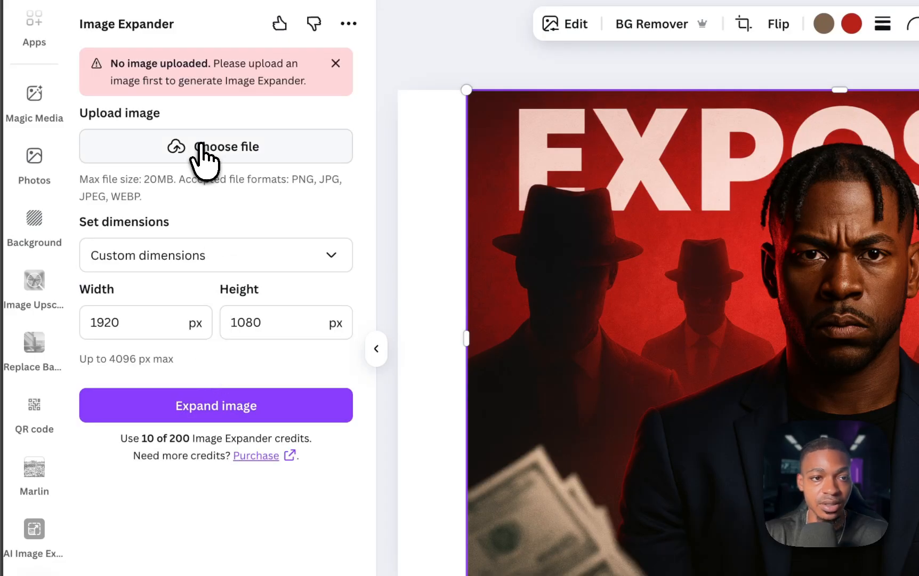
Upload the ChatGPT EXPOSED image to Image Expander and enlarge it to the full height of a 1920 × 1080 px frame
{"action": "left_click", "coordinate": [200, 145]}
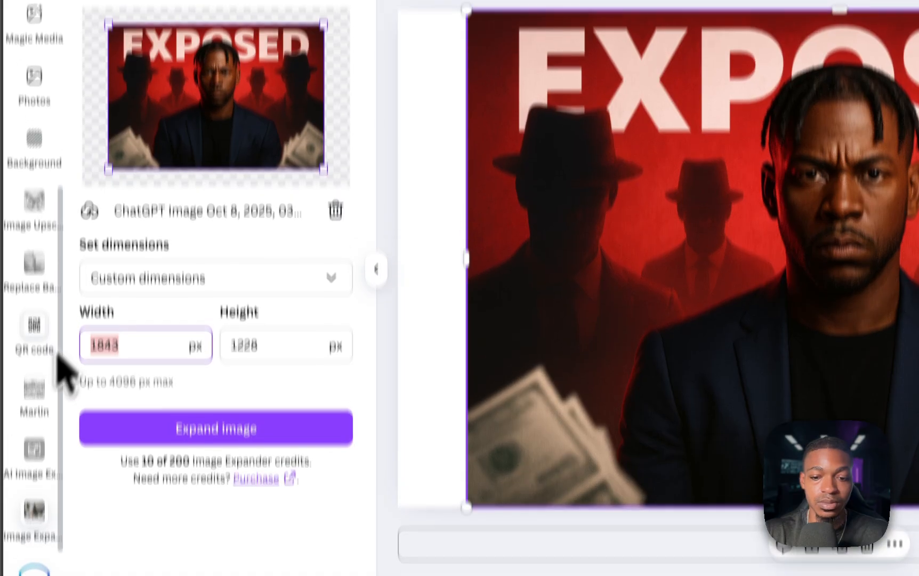
{"action": "type", "text": "1920"}
{"action": "key", "text": "Tab"}
{"action": "type", "text": "10"}
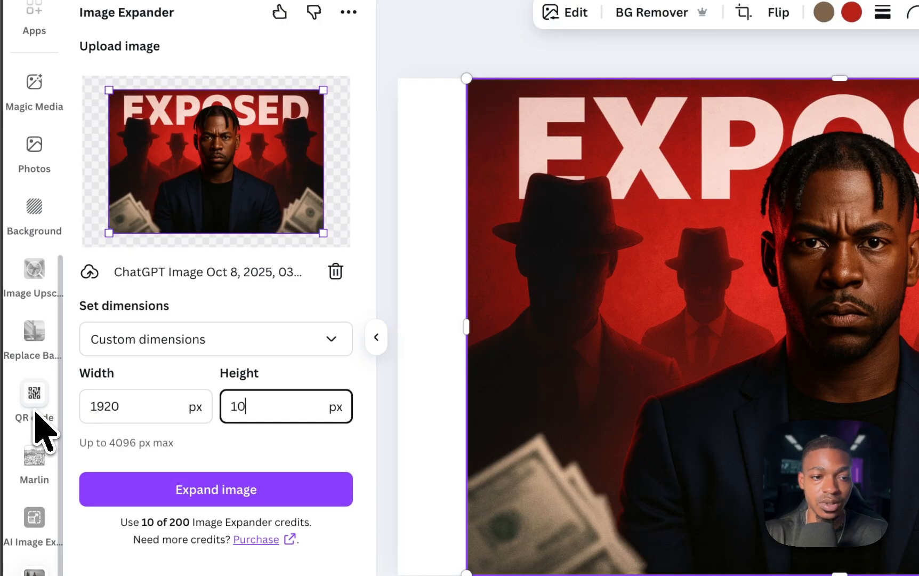
{"action": "type", "text": "80"}
{"action": "left_click", "coordinate": [232, 440]}
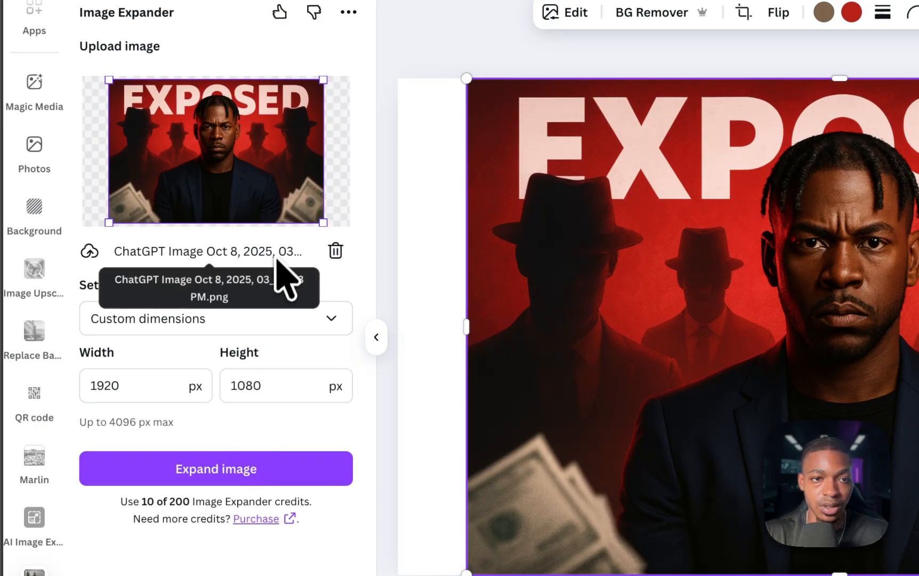
{"action": "left_click_drag", "start_coordinate": [323, 80], "coordinate": [328, 79]}
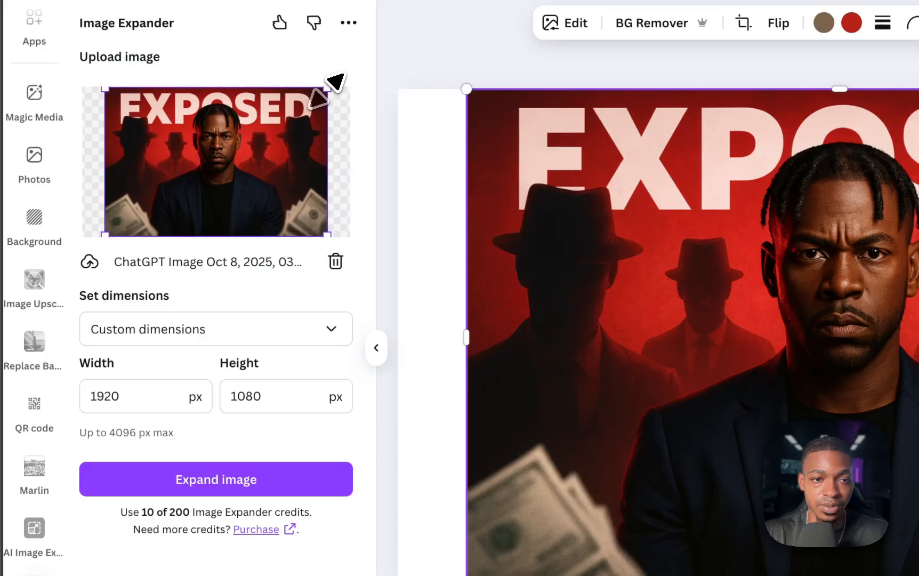
Expand the uploaded image to 1920 × 1080 px and replace the original on the page with the generated version
{"action": "left_click", "coordinate": [238, 483]}
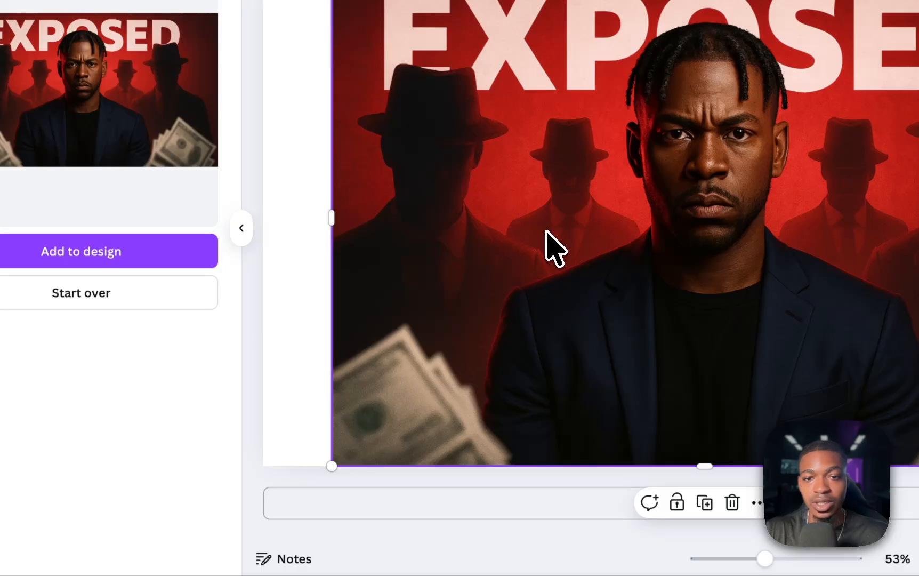
{"action": "key", "text": "Delete"}
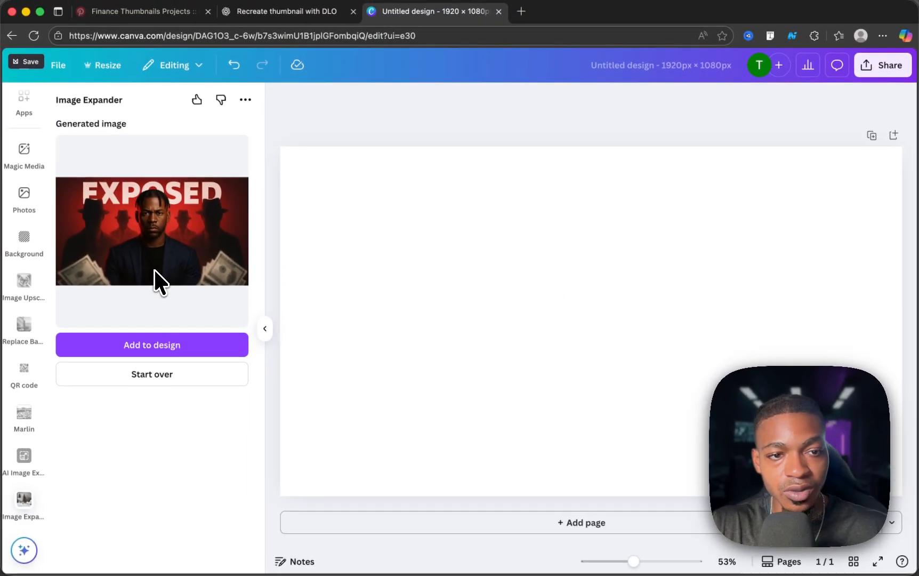
{"action": "left_click", "coordinate": [142, 346]}
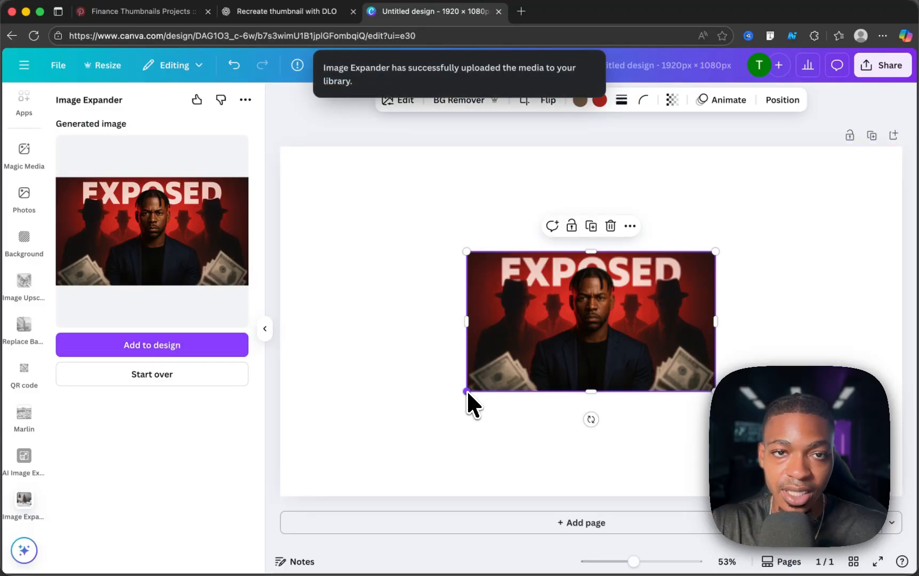
Enlarge the expanded EXPOSED image from its corners until it fills the entire 1920 × 1080 px page, and deselect it
{"action": "left_click_drag", "start_coordinate": [466, 391], "coordinate": [285, 501]}
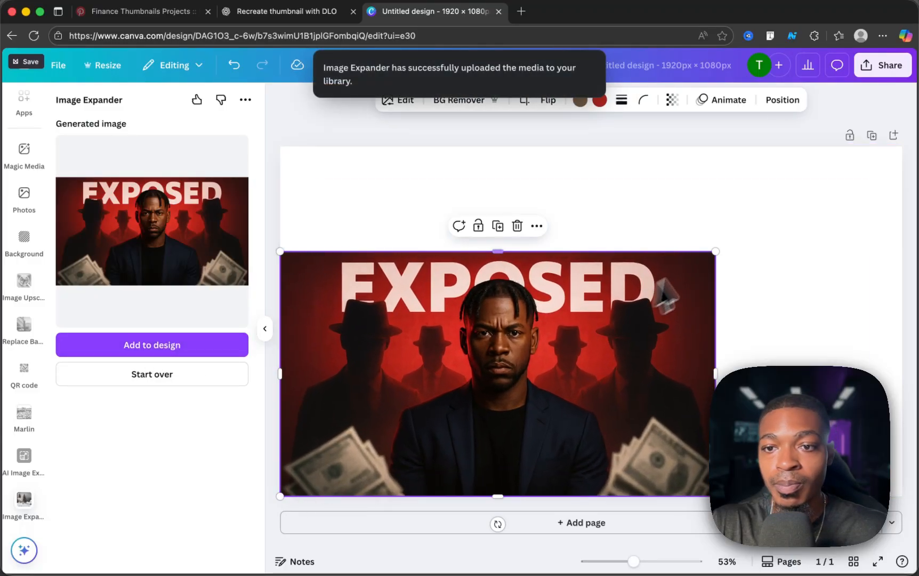
{"action": "left_click_drag", "start_coordinate": [715, 251], "coordinate": [906, 151]}
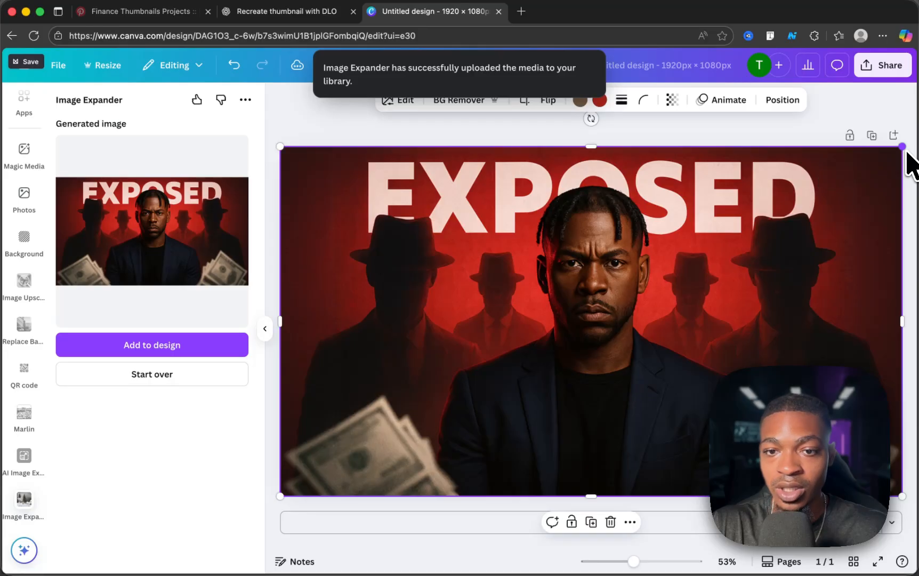
{"action": "left_click", "coordinate": [625, 140]}
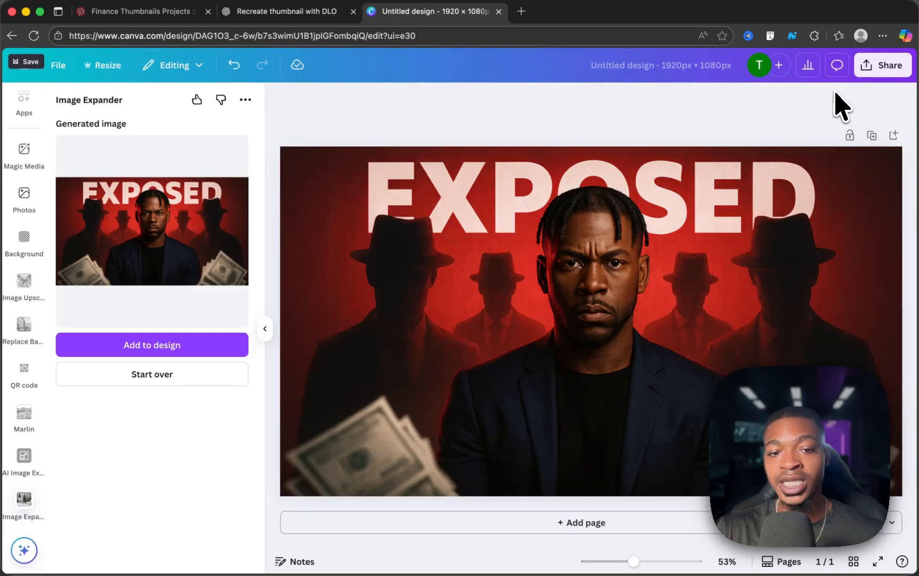